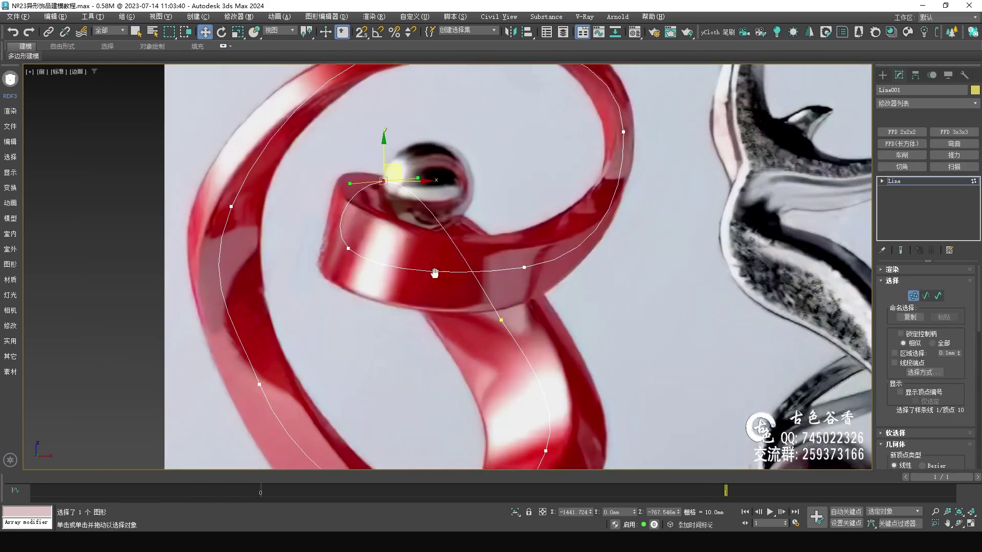
Step: Select the spline's bottom, left and two end vertices to push out of plane
{"action": "middle_click_drag", "start_coordinate": [434, 273], "coordinate": [446, 131]}
{"action": "left_click", "coordinate": [452, 307]}
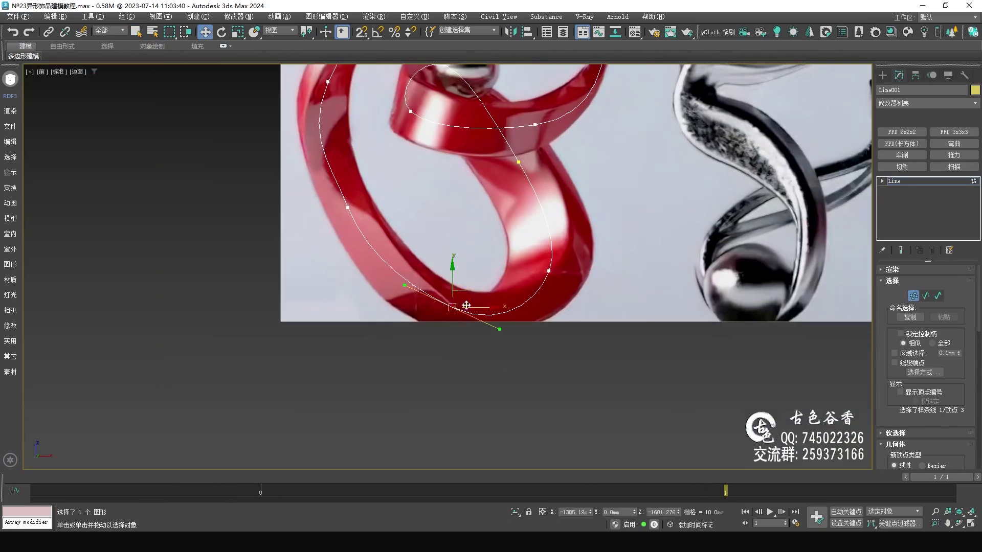
{"action": "left_click", "coordinate": [347, 208]}
{"action": "middle_click_drag", "start_coordinate": [361, 192], "coordinate": [377, 254]}
{"action": "middle_click_drag", "start_coordinate": [373, 318], "coordinate": [383, 358]}
Step: Orbit the spline's loop in a maximized Perspective view, then compare against the Front reference
{"action": "key", "text": "alt+w"}
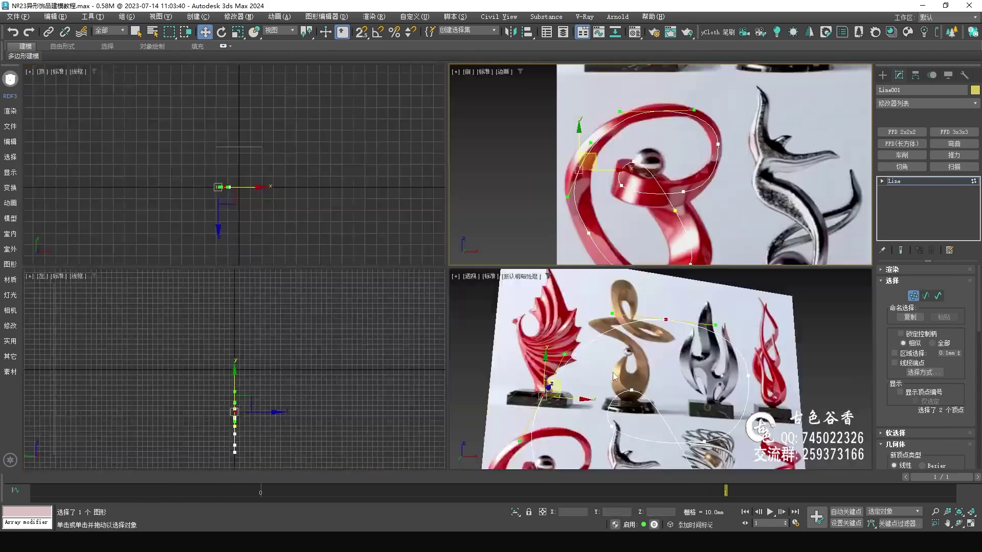
{"action": "key", "text": "alt+w"}
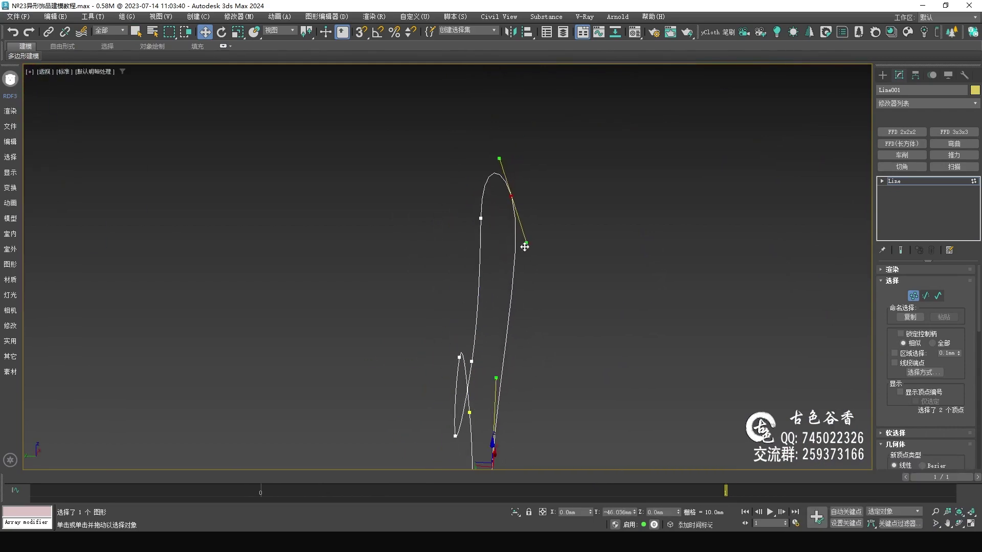
{"action": "middle_click_drag", "start_coordinate": [473, 296], "coordinate": [389, 349], "text": "alt"}
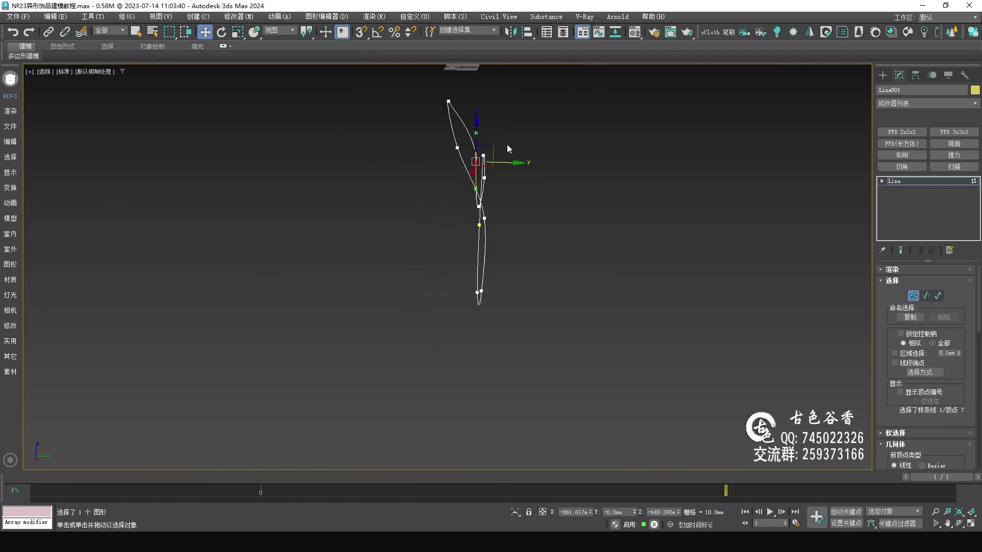
{"action": "mouse_move", "coordinate": [491, 190]}
{"action": "middle_mouse_down", "text": "alt"}
{"action": "mouse_move", "coordinate": [452, 353]}
{"action": "mouse_move", "coordinate": [453, 247]}
{"action": "middle_mouse_up", "text": "alt"}
{"action": "key", "text": "f"}
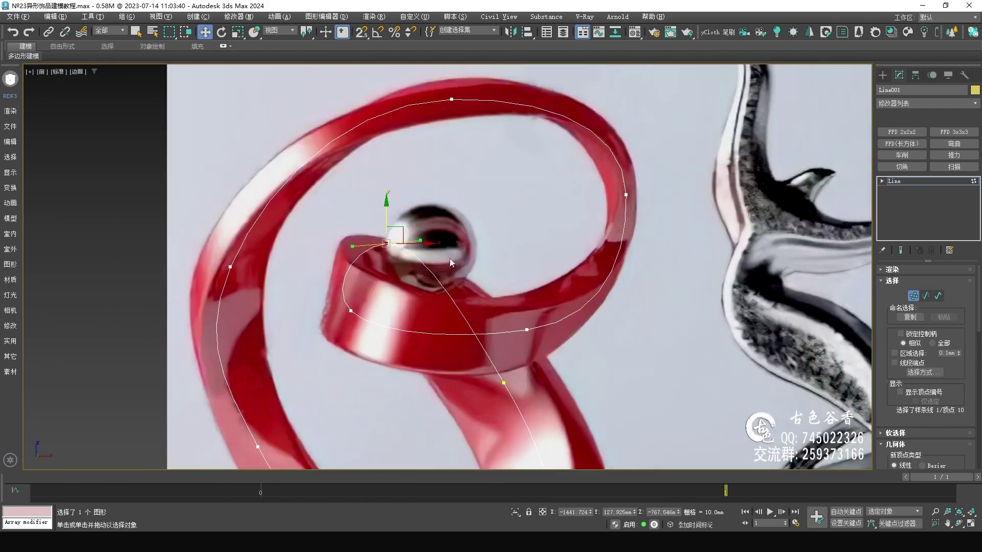
{"action": "scroll", "coordinate": [465, 200], "scroll_direction": "up", "scroll_amount": 3}
Step: Check the spline's new depth from several angles, toggling Front and Perspective views
{"action": "key", "text": "alt+w"}
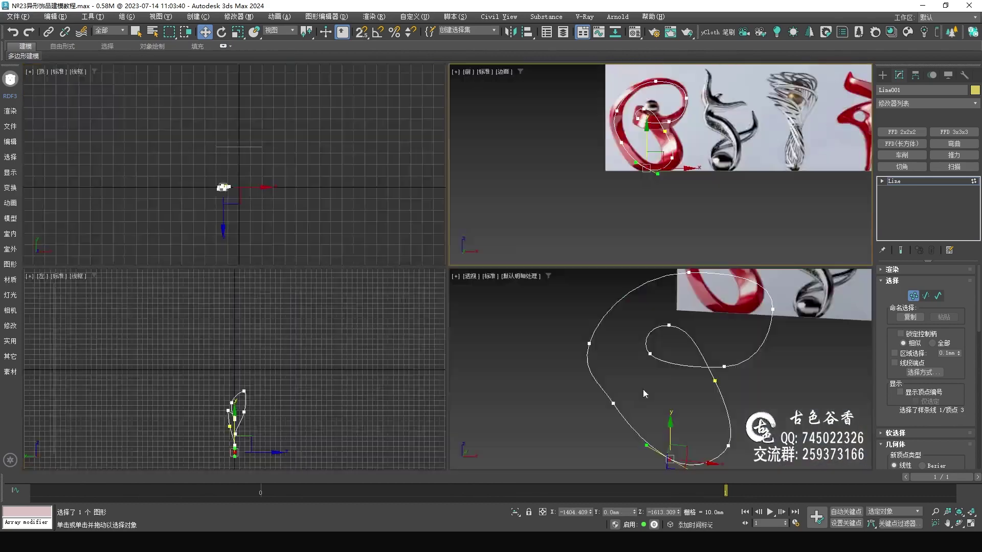
{"action": "key", "text": "alt+w"}
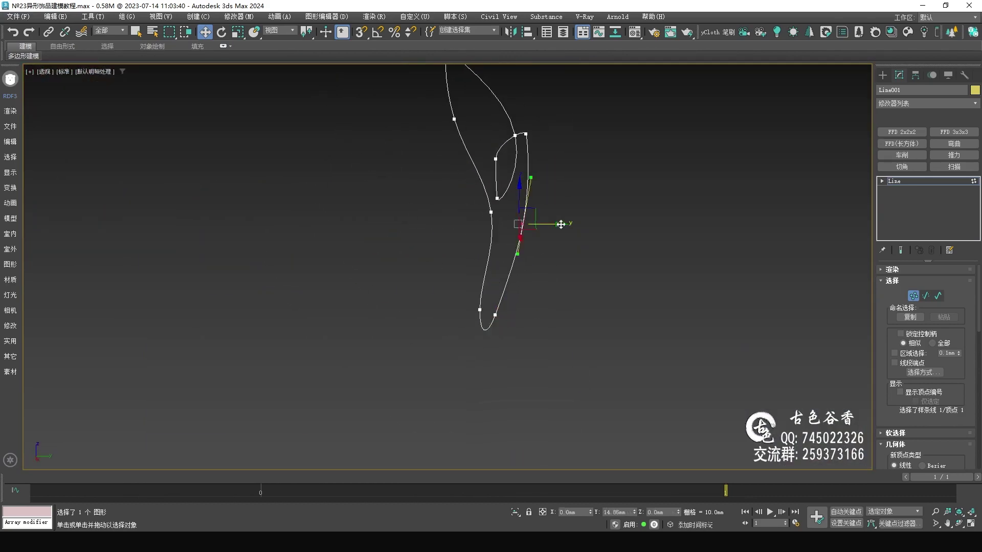
{"action": "middle_click_drag", "start_coordinate": [521, 238], "coordinate": [561, 249], "text": "alt"}
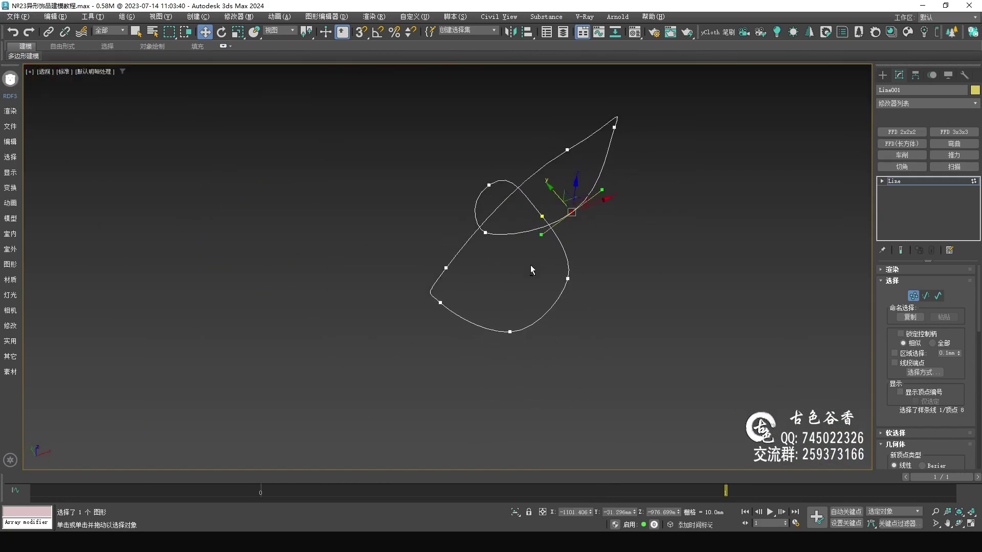
{"action": "middle_click_drag", "start_coordinate": [521, 284], "coordinate": [600, 259], "text": "alt"}
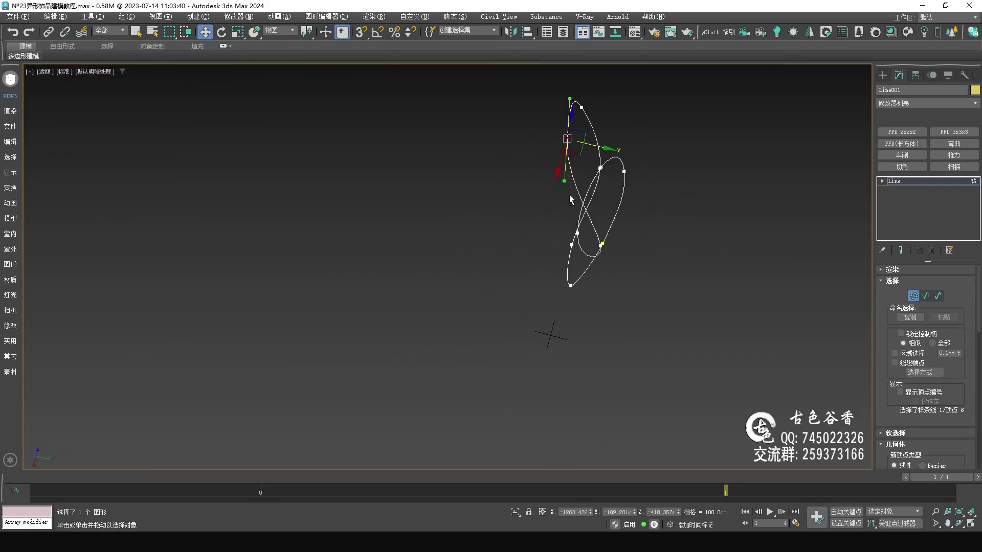
{"action": "middle_click_drag", "start_coordinate": [570, 199], "coordinate": [526, 208], "text": "alt"}
{"action": "key", "text": "f"}
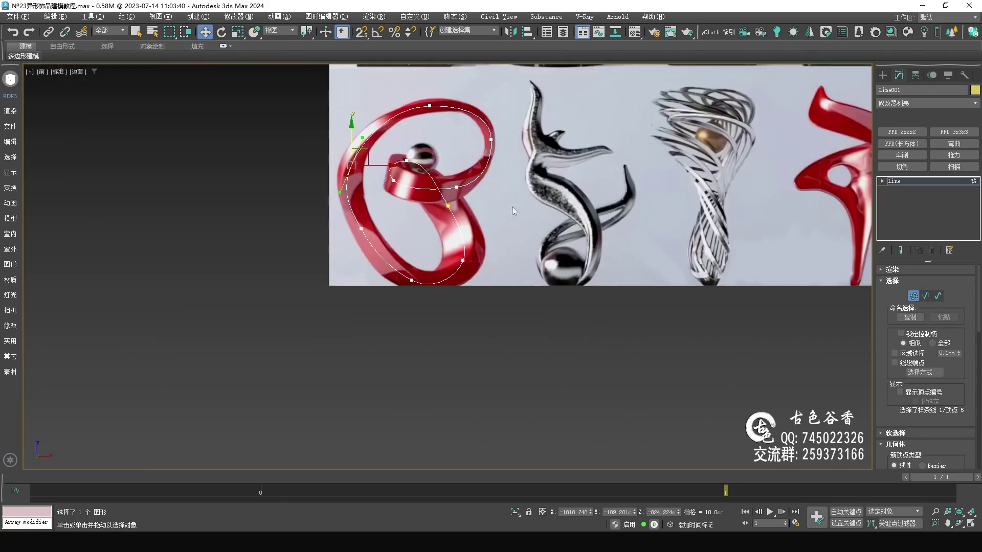
{"action": "key", "text": "p"}
{"action": "middle_click_drag", "start_coordinate": [659, 318], "coordinate": [705, 224], "text": "alt"}
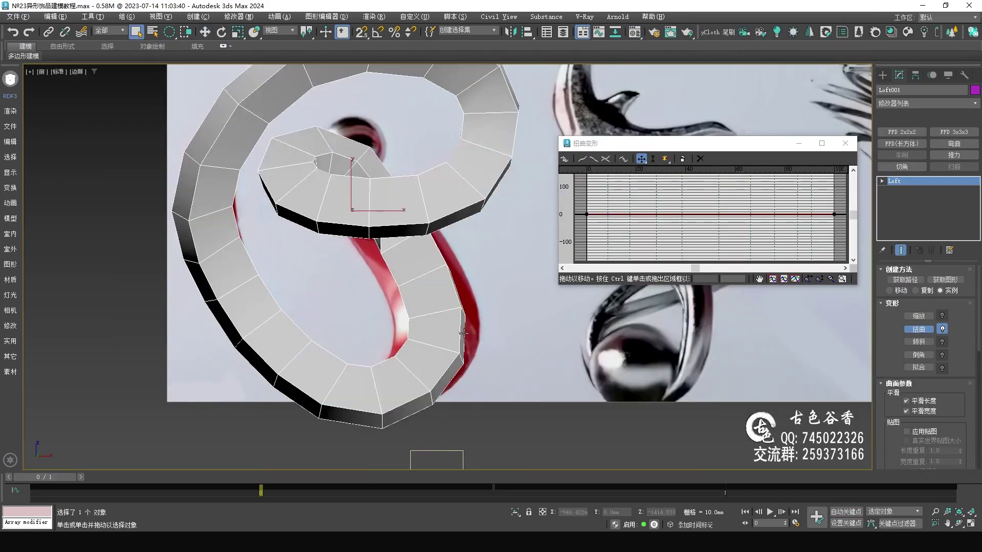
Step: Twist the band's start to about -67 and scale its start up to about 137
{"action": "mouse_move", "coordinate": [586, 214]}
{"action": "left_mouse_down"}
{"action": "mouse_move", "coordinate": [585, 237]}
{"action": "mouse_move", "coordinate": [587, 228]}
{"action": "left_mouse_up"}
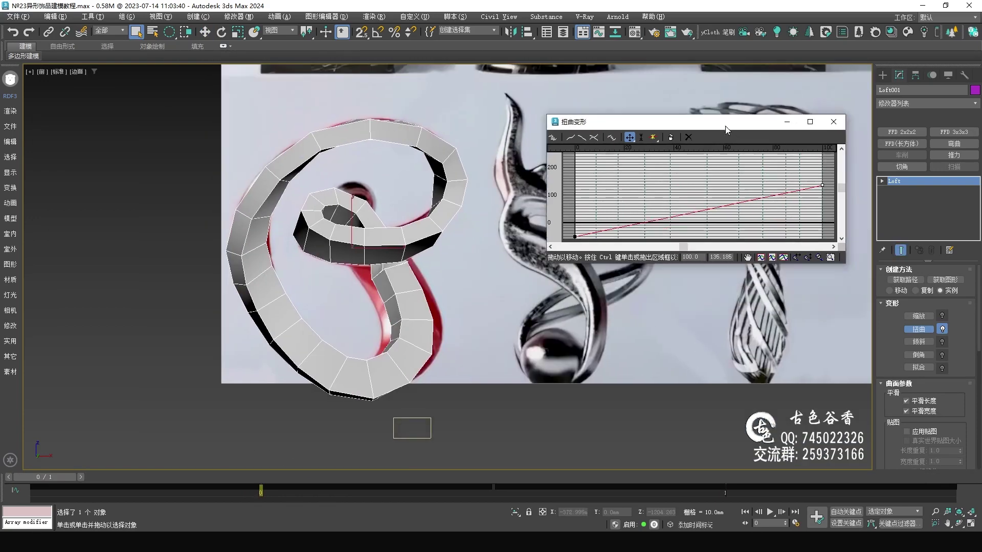
{"action": "left_click", "coordinate": [919, 329]}
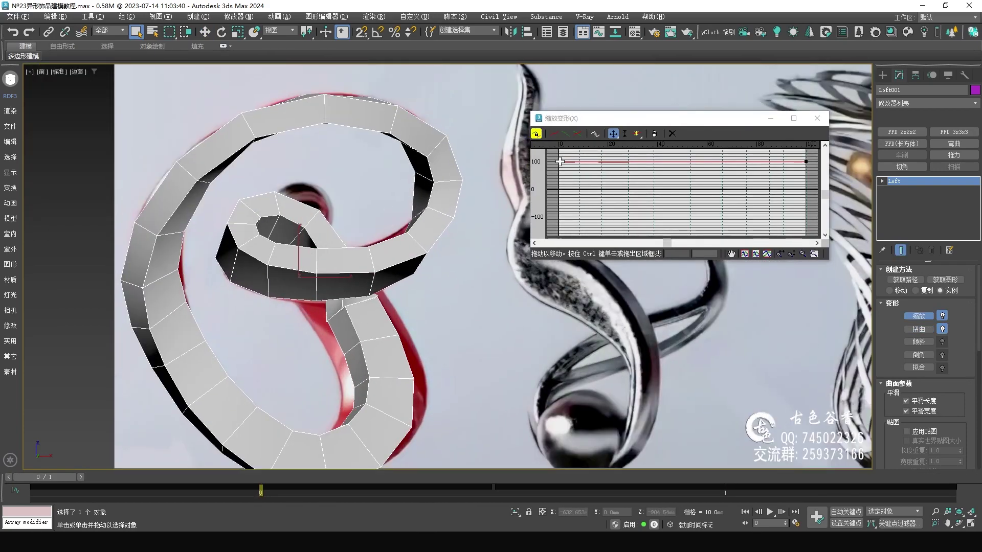
{"action": "left_click_drag", "start_coordinate": [560, 173], "coordinate": [558, 151]}
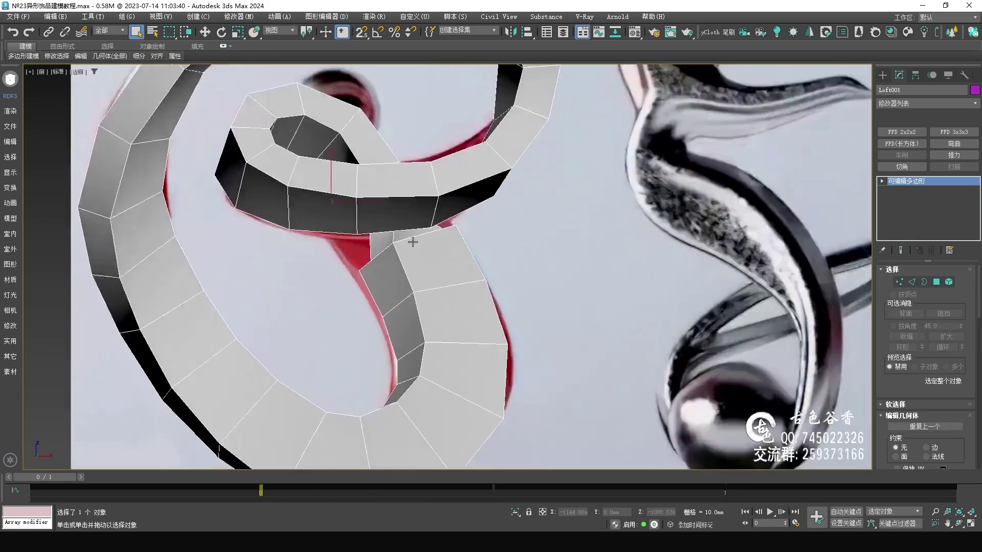
Step: Work on Loft001's inner curl in polygon mode, checking Perspective and Front, then return to object level
{"action": "key", "text": "4"}
{"action": "scroll", "coordinate": [374, 343], "scroll_direction": "up", "scroll_amount": 3}
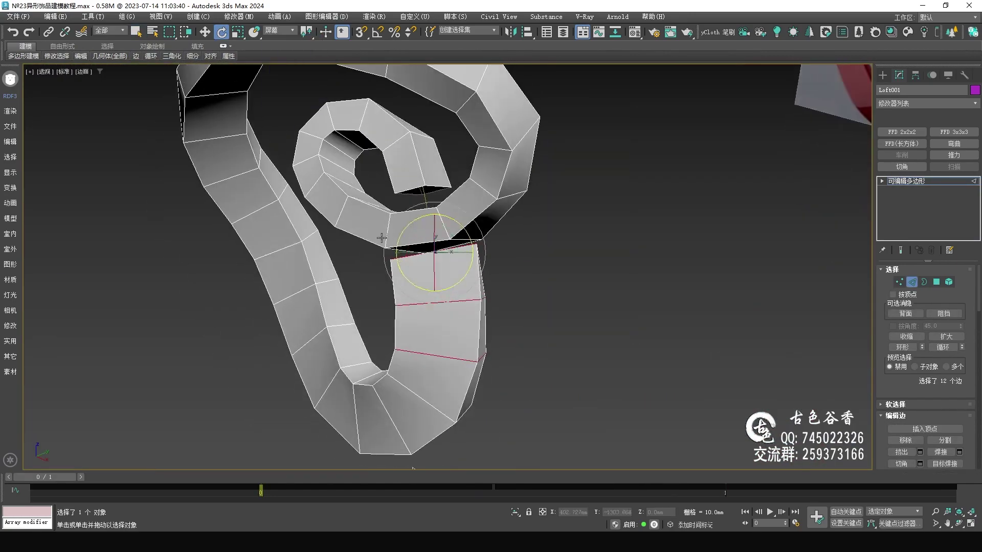
{"action": "middle_click_drag", "start_coordinate": [381, 238], "coordinate": [436, 249], "text": "alt"}
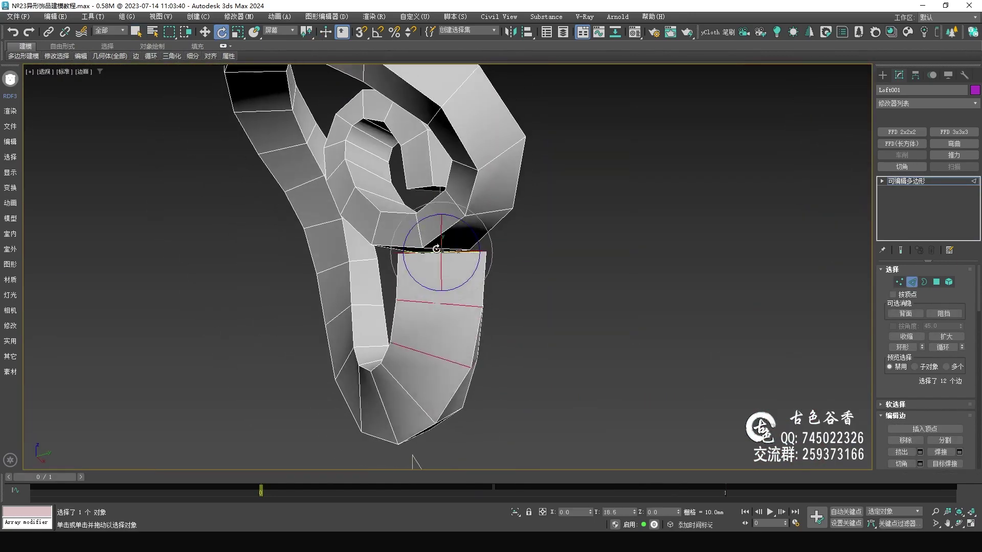
{"action": "key", "text": "f"}
{"action": "key", "text": "ctrl+z"}
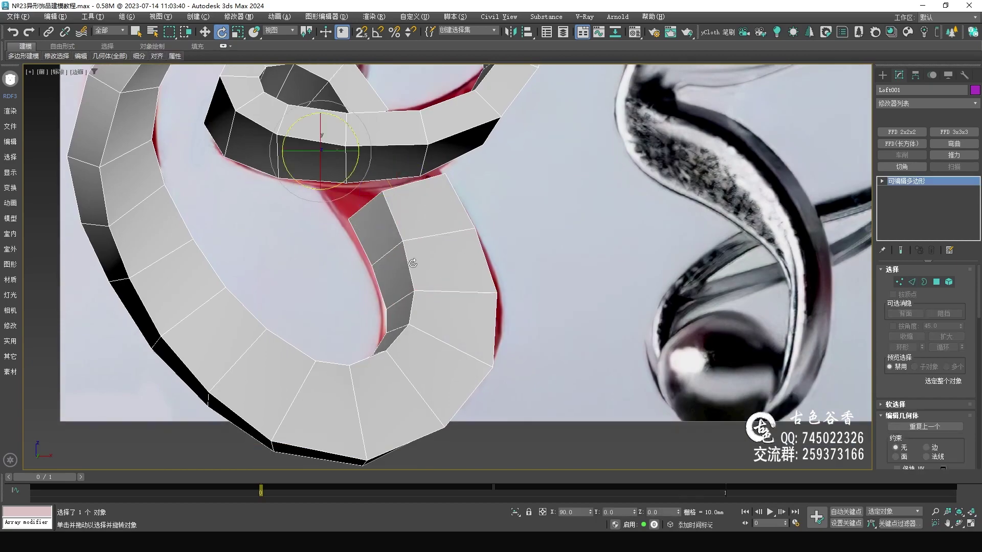
Step: Select ten vertices where the band joins and move them onto the reference ring's edge
{"action": "left_click_drag", "start_coordinate": [387, 188], "coordinate": [386, 189]}
{"action": "key", "text": "p"}
{"action": "middle_click_drag", "start_coordinate": [410, 230], "coordinate": [478, 306], "text": "alt"}
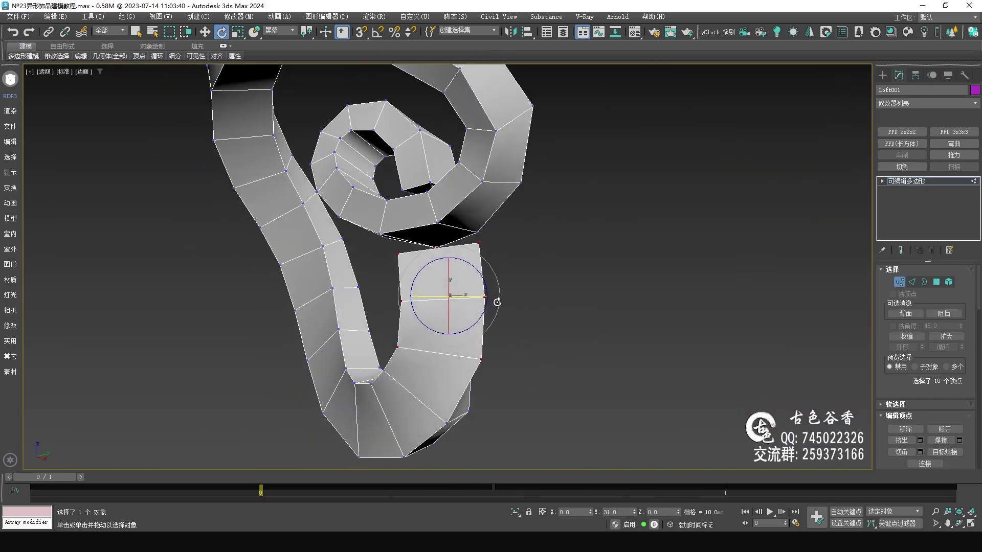
{"action": "key", "text": "f"}
{"action": "scroll", "coordinate": [557, 248], "scroll_direction": "up", "scroll_amount": 3}
{"action": "scroll", "coordinate": [456, 210], "scroll_direction": "up", "scroll_amount": 3}
{"action": "key", "text": "q"}
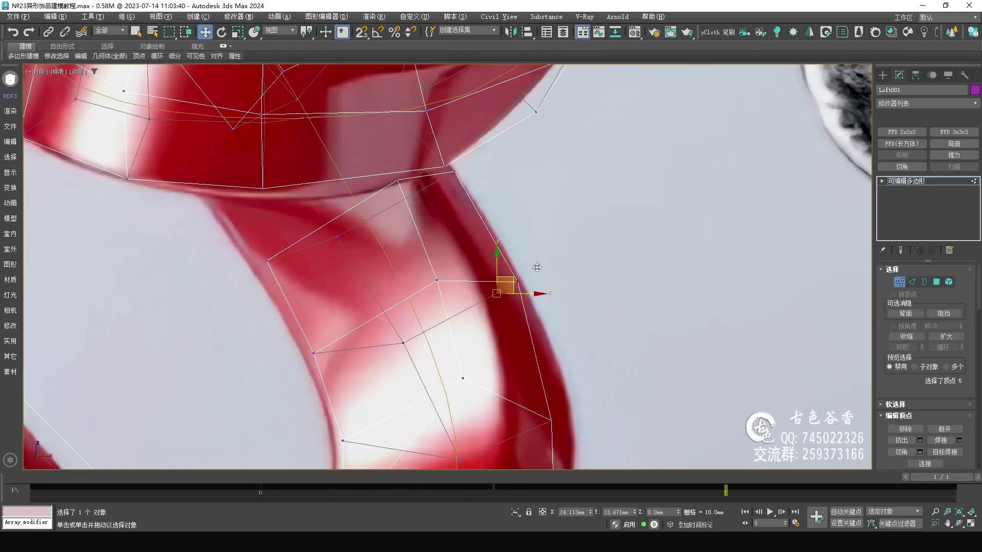
{"action": "scroll", "coordinate": [536, 268], "scroll_direction": "down", "scroll_amount": 3}
{"action": "middle_click_drag", "start_coordinate": [511, 255], "coordinate": [511, 358]}
{"action": "middle_click_drag", "start_coordinate": [511, 230], "coordinate": [537, 332]}
{"action": "left_click_drag", "start_coordinate": [435, 302], "coordinate": [541, 360]}
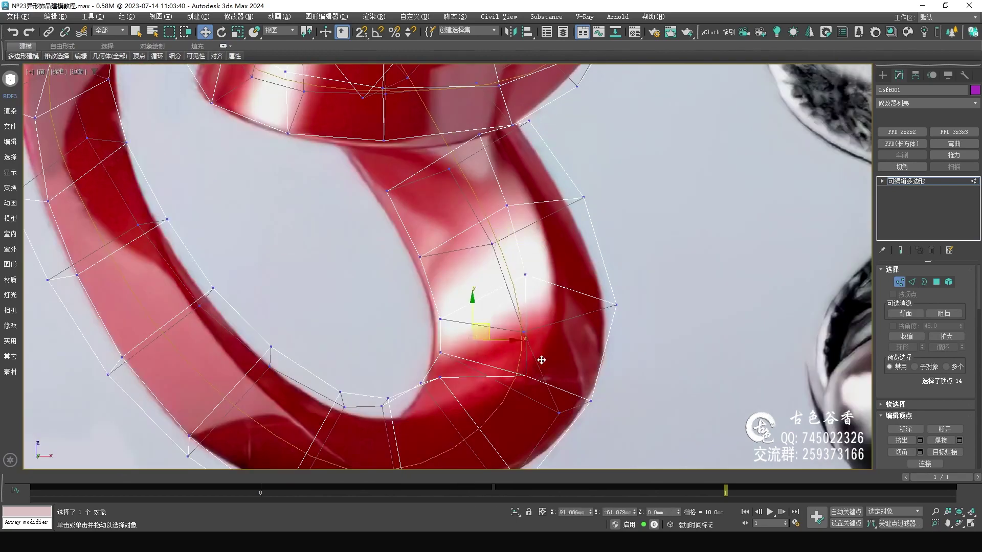
Step: Select four edges of the band and switch the viewport to shaded display
{"action": "scroll", "coordinate": [501, 245], "scroll_direction": "up", "scroll_amount": 3}
{"action": "key", "text": "p"}
{"action": "key", "text": "2"}
{"action": "mouse_move", "coordinate": [511, 307]}
{"action": "middle_mouse_down", "text": "alt"}
{"action": "mouse_move", "coordinate": [536, 350]}
{"action": "mouse_move", "coordinate": [460, 307]}
{"action": "middle_mouse_up", "text": "alt"}
{"action": "key", "text": "F3"}
{"action": "scroll", "coordinate": [464, 332], "scroll_direction": "up", "scroll_amount": 3}
{"action": "key", "text": "1"}
{"action": "key", "text": "e"}
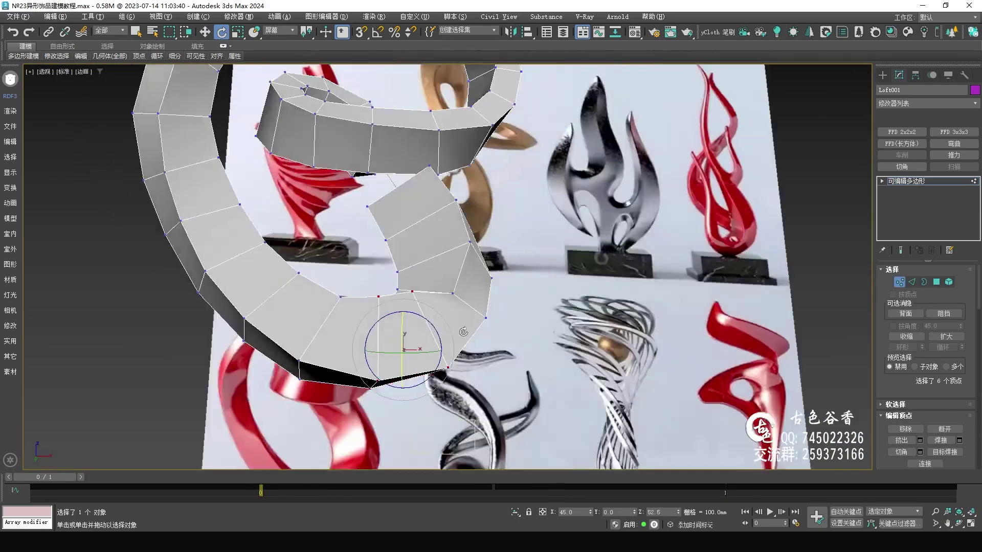
{"action": "key", "text": "w"}
{"action": "scroll", "coordinate": [454, 293], "scroll_direction": "down", "scroll_amount": 3}
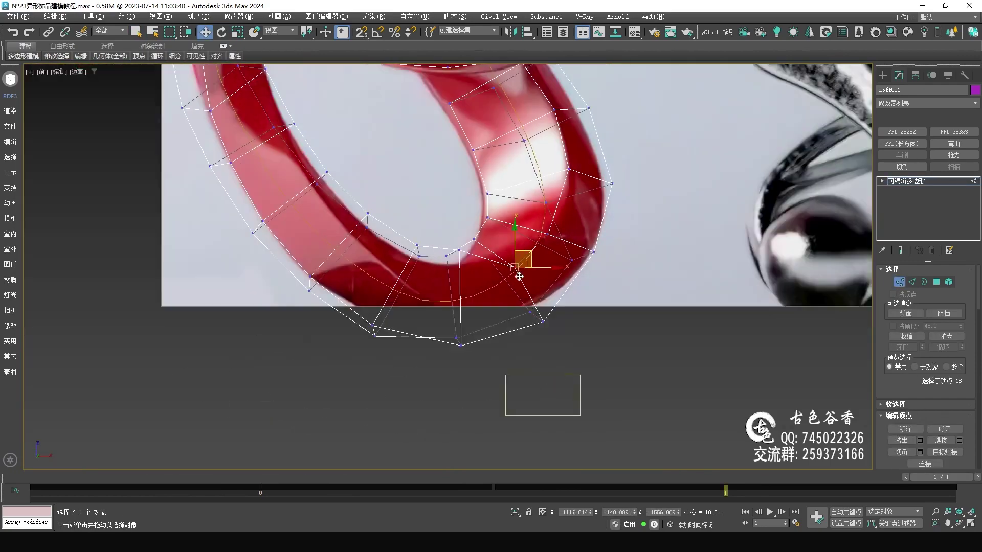
Step: Select eighteen vertices at the ring's bottom and adjust them to the reference outline
{"action": "middle_click_drag", "start_coordinate": [511, 256], "coordinate": [575, 290]}
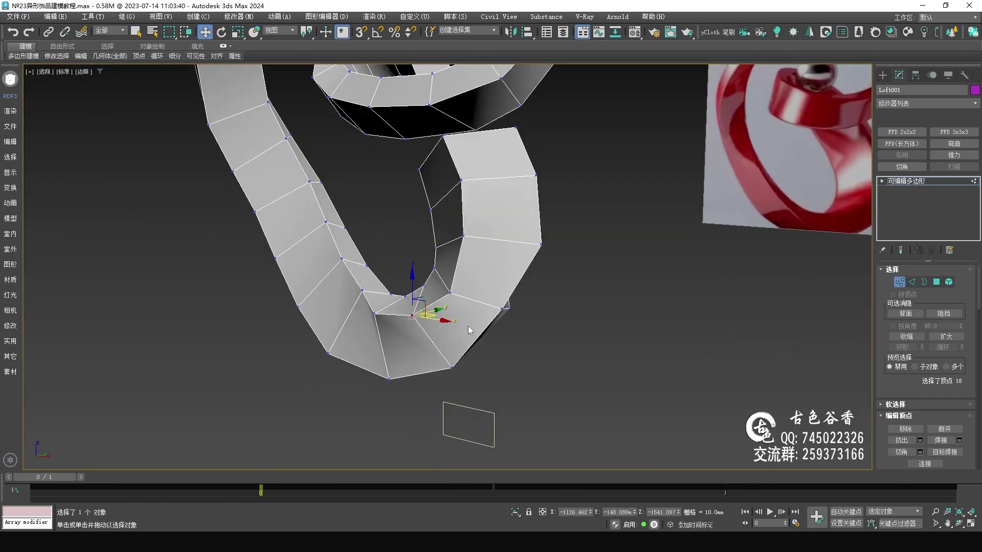
{"action": "scroll", "coordinate": [463, 332], "scroll_direction": "up", "scroll_amount": 2}
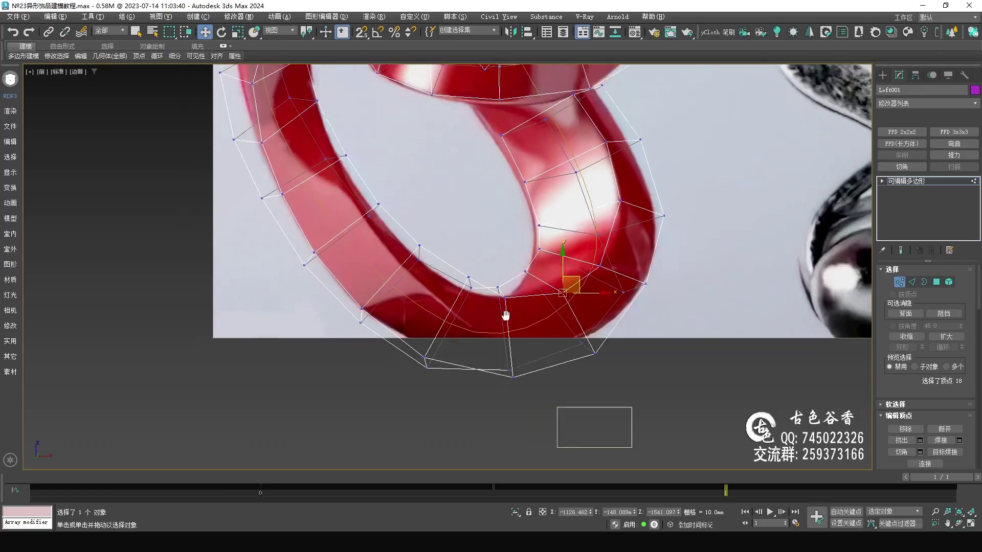
{"action": "scroll", "coordinate": [459, 254], "scroll_direction": "up", "scroll_amount": 5}
{"action": "middle_click_drag", "start_coordinate": [360, 201], "coordinate": [443, 311]}
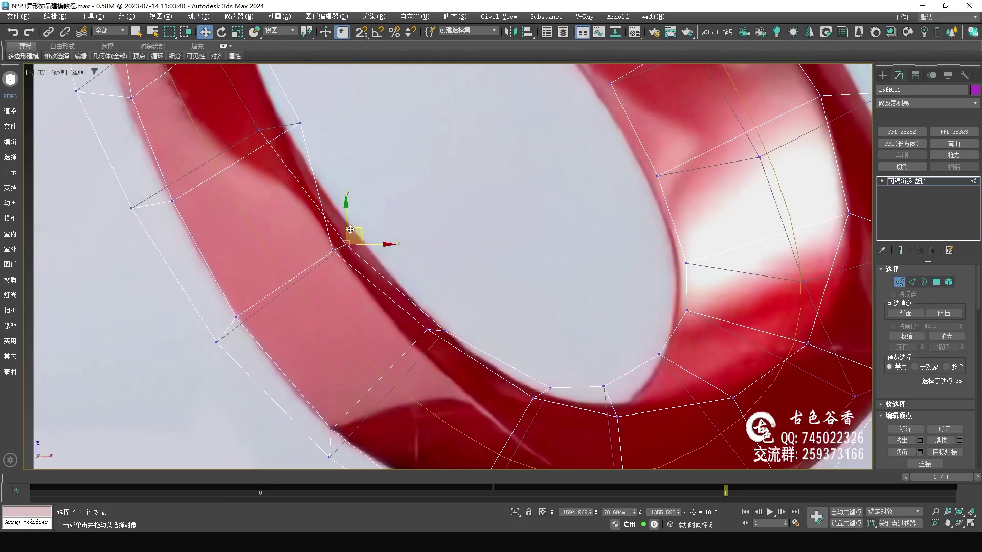
{"action": "middle_click_drag", "start_coordinate": [350, 230], "coordinate": [402, 152]}
{"action": "middle_click_drag", "start_coordinate": [578, 306], "coordinate": [546, 275]}
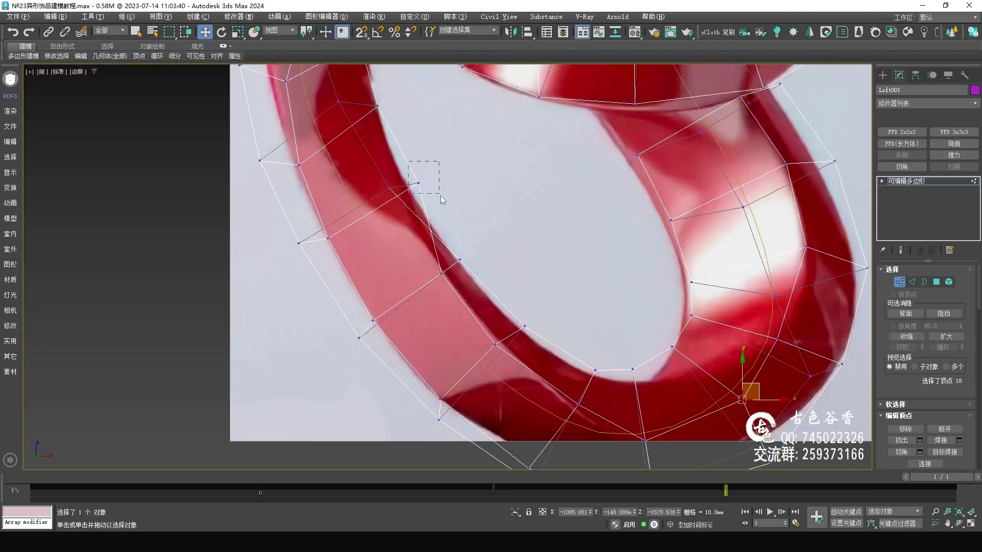
{"action": "middle_click_drag", "start_coordinate": [685, 225], "coordinate": [364, 196]}
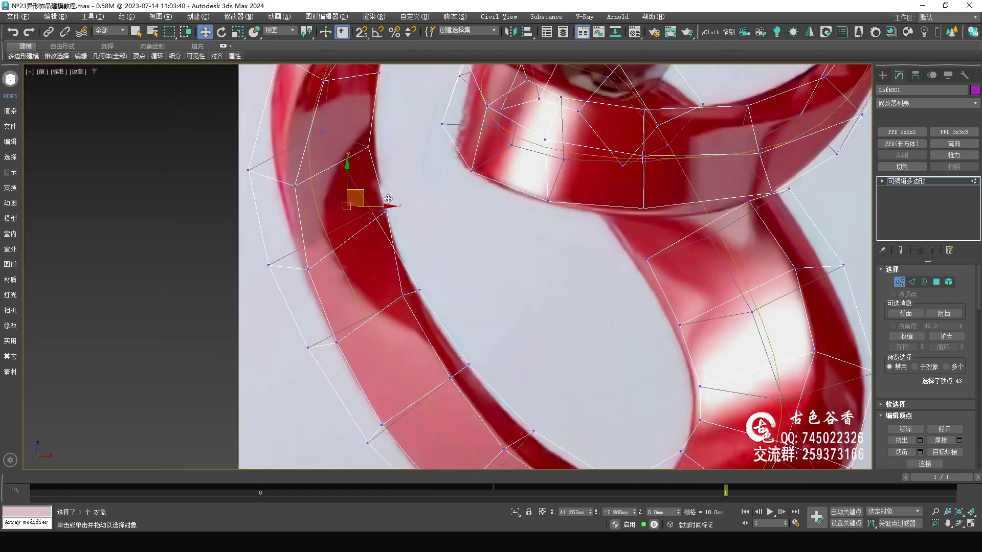
{"action": "scroll", "coordinate": [388, 199], "scroll_direction": "up", "scroll_amount": 2}
{"action": "scroll", "coordinate": [457, 351], "scroll_direction": "down", "scroll_amount": 3}
{"action": "scroll", "coordinate": [443, 344], "scroll_direction": "up", "scroll_amount": 4}
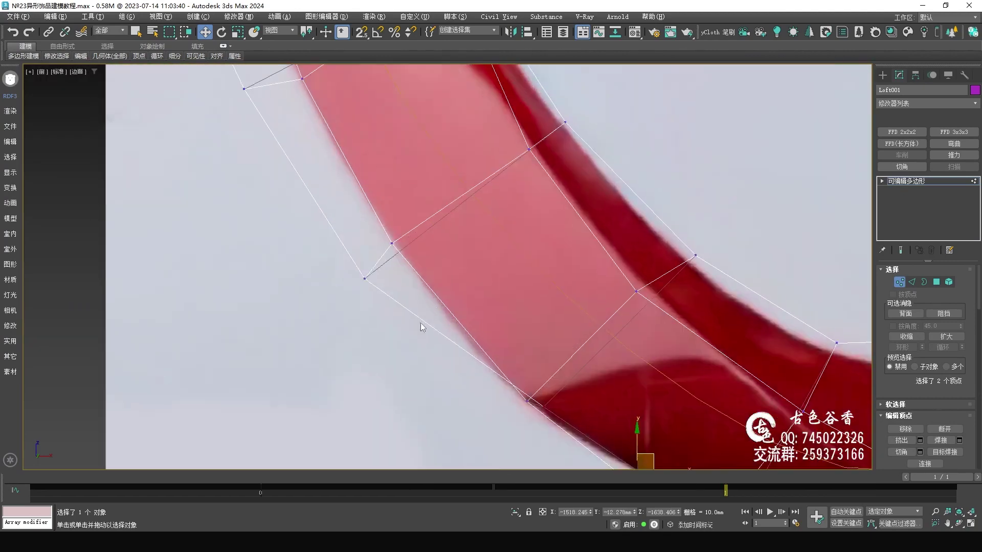
{"action": "middle_click_drag", "start_coordinate": [423, 325], "coordinate": [386, 225]}
Step: Extend the vertex selection along the ring while panning across it
{"action": "middle_click_drag", "start_coordinate": [478, 397], "coordinate": [395, 274]}
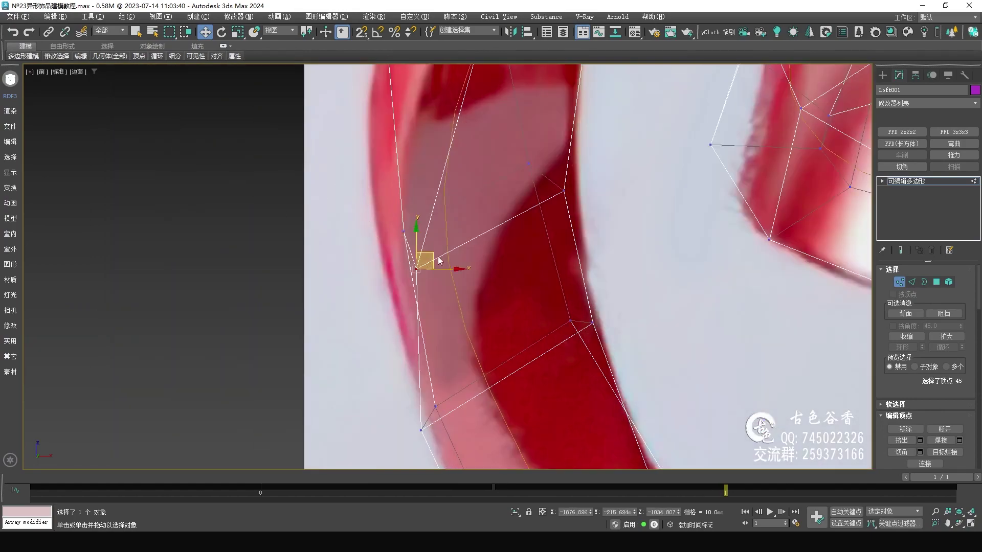
{"action": "scroll", "coordinate": [423, 259], "scroll_direction": "down", "scroll_amount": 2}
{"action": "scroll", "coordinate": [399, 238], "scroll_direction": "down", "scroll_amount": 3}
{"action": "middle_click_drag", "start_coordinate": [440, 302], "coordinate": [511, 210]}
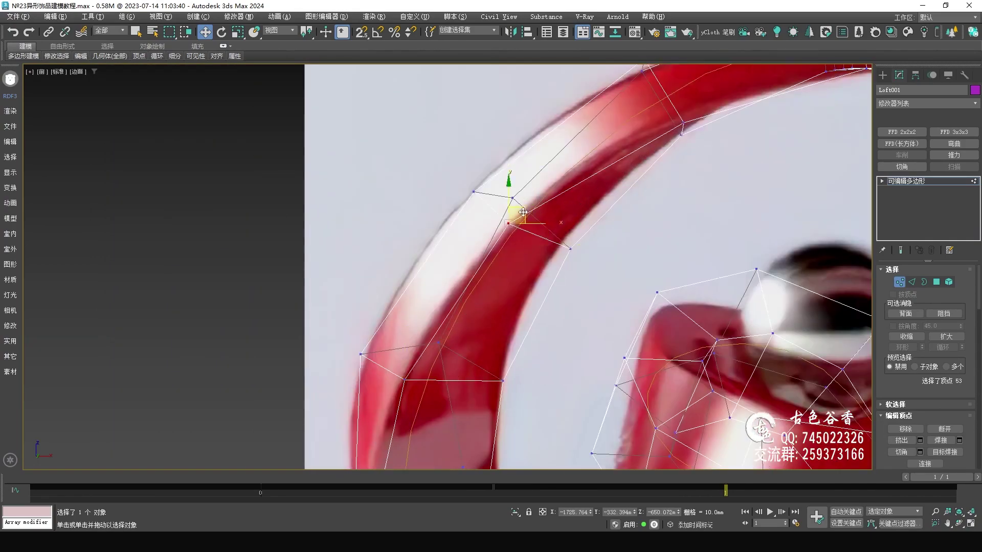
{"action": "scroll", "coordinate": [533, 237], "scroll_direction": "down", "scroll_amount": 2}
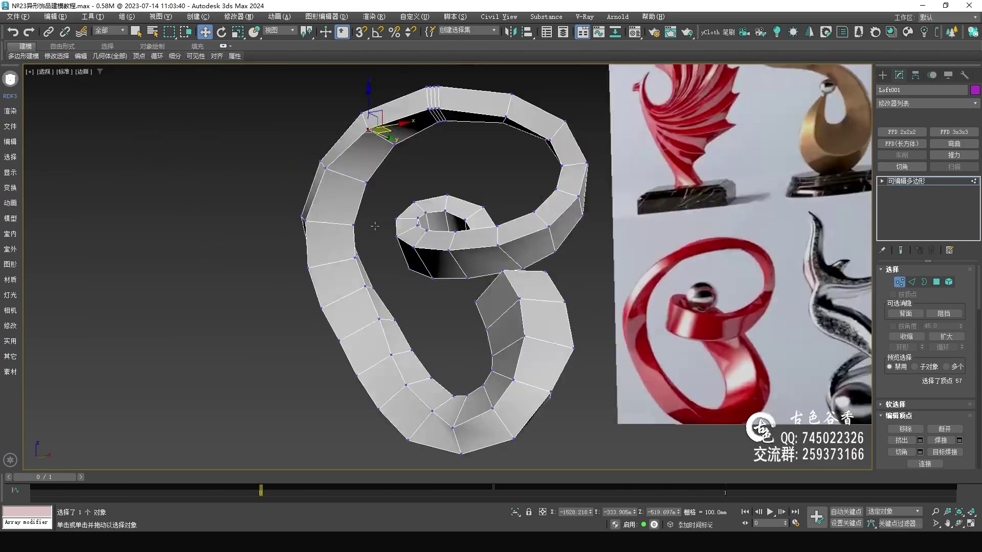
{"action": "scroll", "coordinate": [375, 226], "scroll_direction": "up", "scroll_amount": 4}
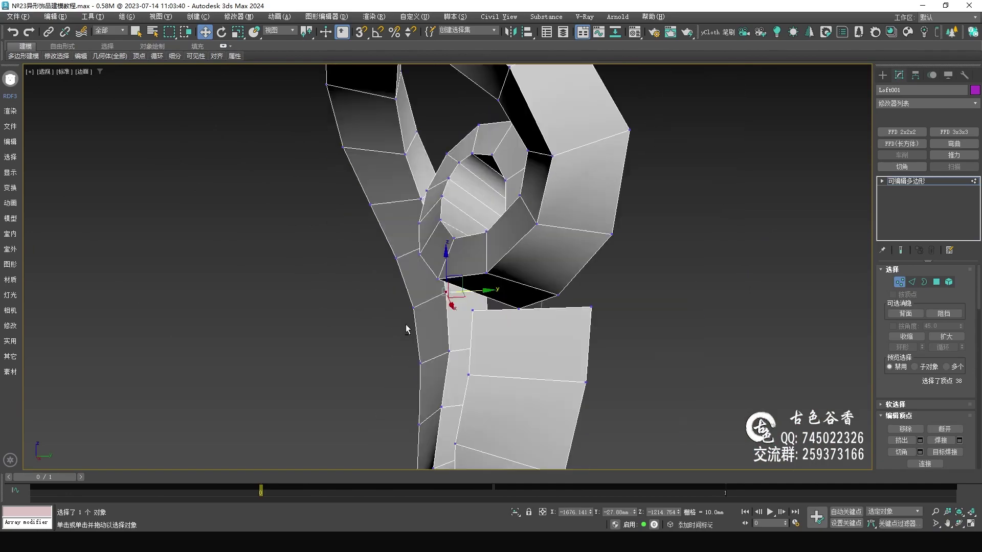
{"action": "scroll", "coordinate": [424, 329], "scroll_direction": "down", "scroll_amount": 2}
{"action": "scroll", "coordinate": [488, 337], "scroll_direction": "up", "scroll_amount": 1}
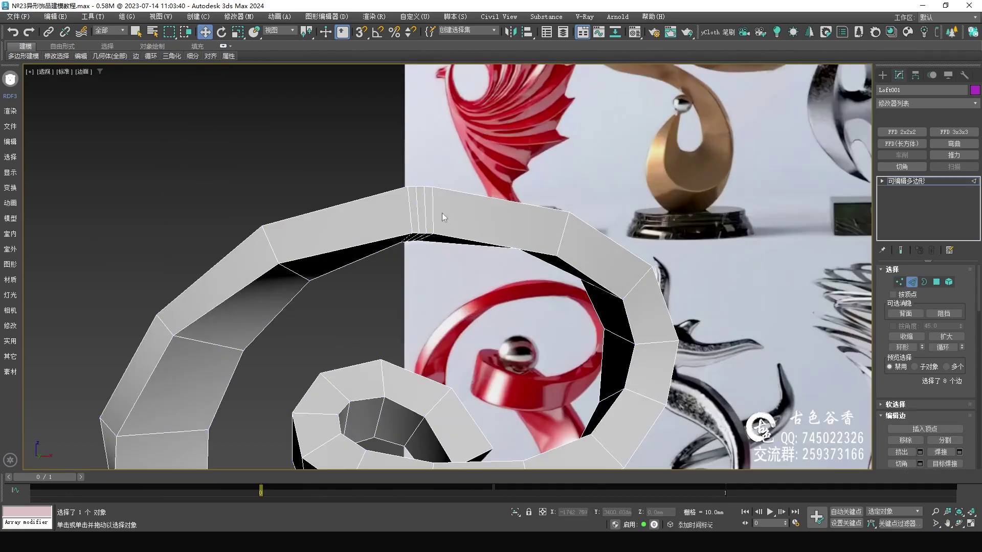
Step: Select edges on the ring's lower band, then orbit to view the whole ring
{"action": "key", "text": "2"}
{"action": "key", "text": "q"}
{"action": "middle_click_drag", "start_coordinate": [520, 313], "coordinate": [423, 318], "text": "alt"}
{"action": "scroll", "coordinate": [423, 318], "scroll_direction": "up", "scroll_amount": 3}
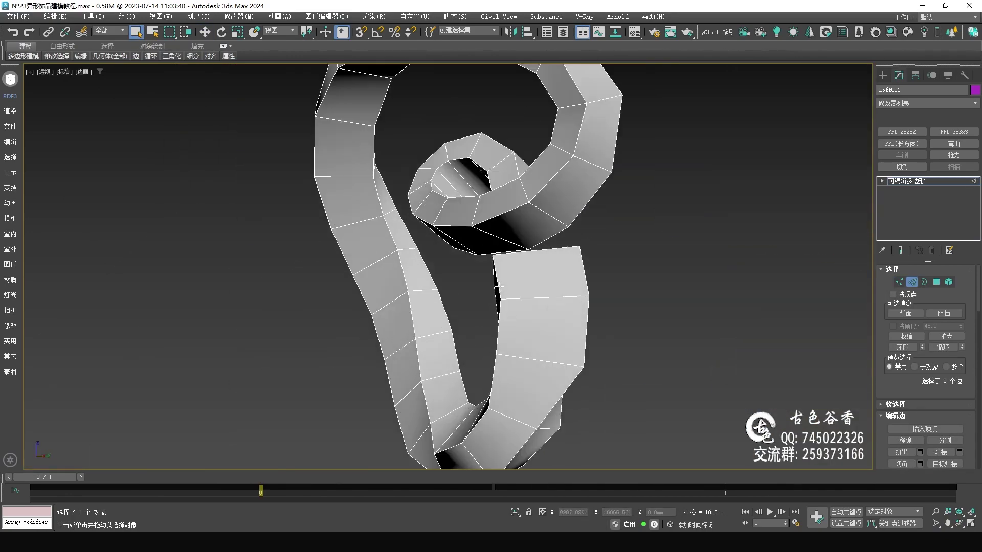
{"action": "left_click", "coordinate": [527, 302]}
{"action": "key", "text": "w"}
{"action": "scroll", "coordinate": [520, 340], "scroll_direction": "up", "scroll_amount": 2}
{"action": "key", "text": "1"}
{"action": "middle_click_drag", "start_coordinate": [520, 339], "coordinate": [511, 390], "text": "alt"}
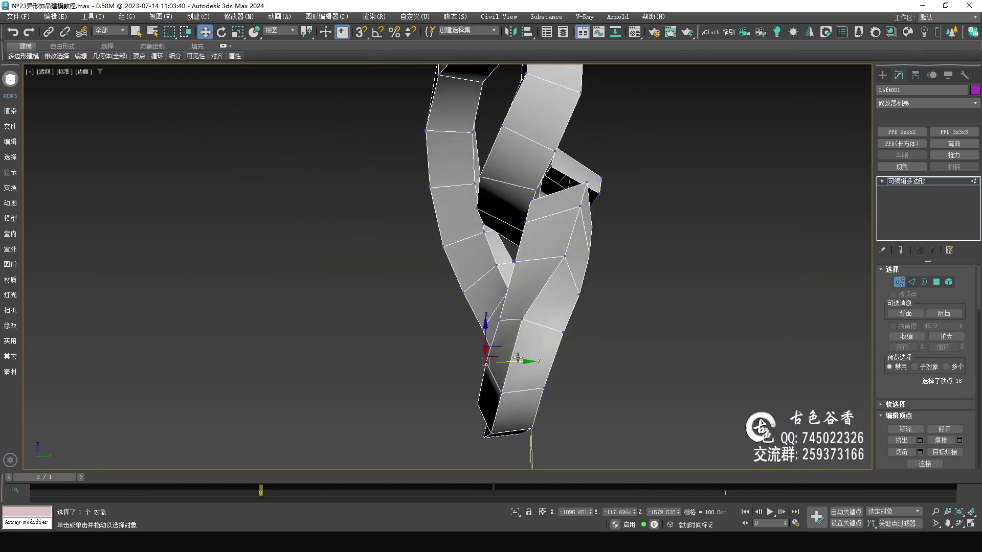
{"action": "middle_click_drag", "start_coordinate": [555, 366], "coordinate": [526, 391], "text": "alt"}
{"action": "scroll", "coordinate": [526, 391], "scroll_direction": "up", "scroll_amount": 3}
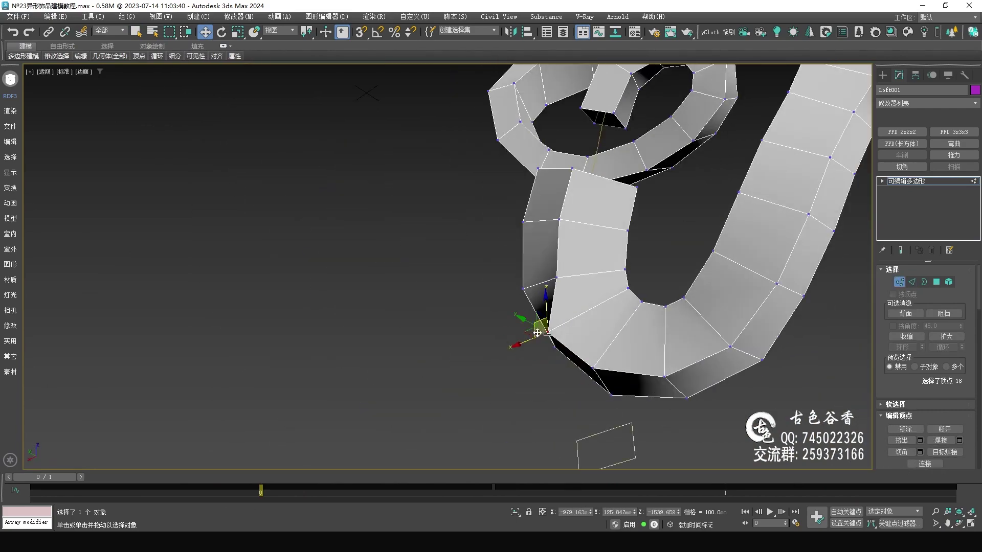
{"action": "middle_click_drag", "start_coordinate": [523, 352], "coordinate": [670, 225], "text": "alt"}
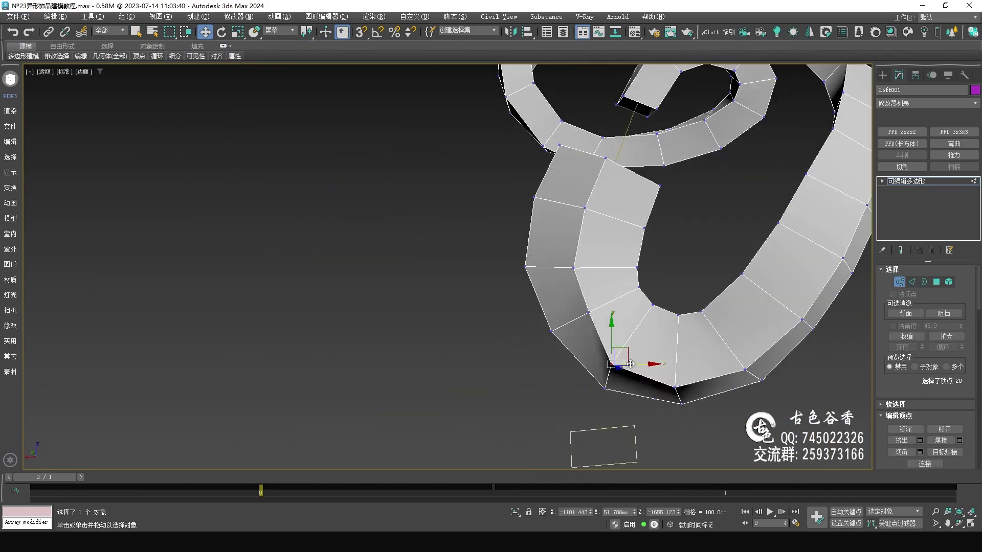
Step: Return to the Front view and compare the ring against the reference photo
{"action": "key", "text": "f"}
{"action": "scroll", "coordinate": [612, 272], "scroll_direction": "up", "scroll_amount": 3}
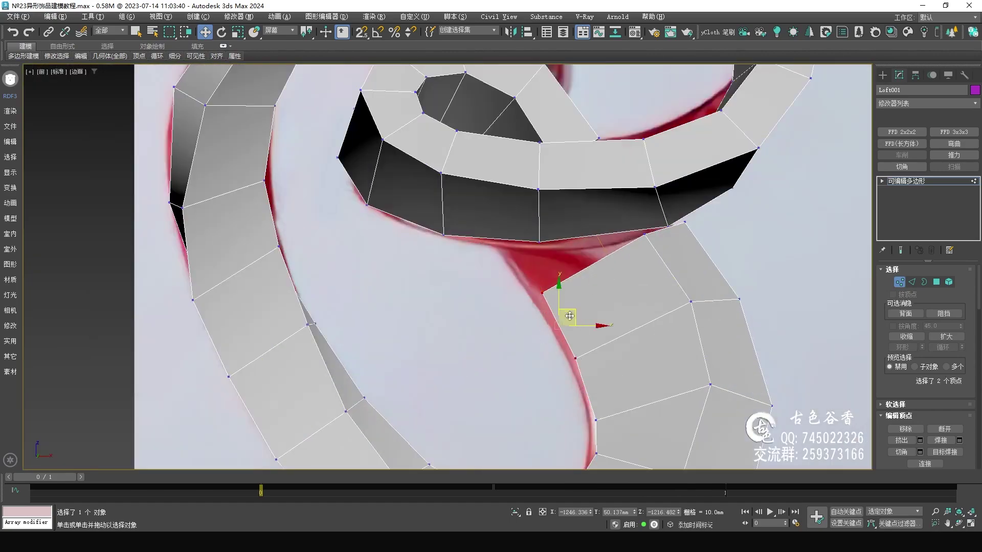
{"action": "scroll", "coordinate": [612, 272], "scroll_direction": "up", "scroll_amount": 2}
{"action": "scroll", "coordinate": [612, 272], "scroll_direction": "down", "scroll_amount": 1}
{"action": "scroll", "coordinate": [612, 272], "scroll_direction": "down", "scroll_amount": 3}
{"action": "scroll", "coordinate": [612, 272], "scroll_direction": "down", "scroll_amount": 2}
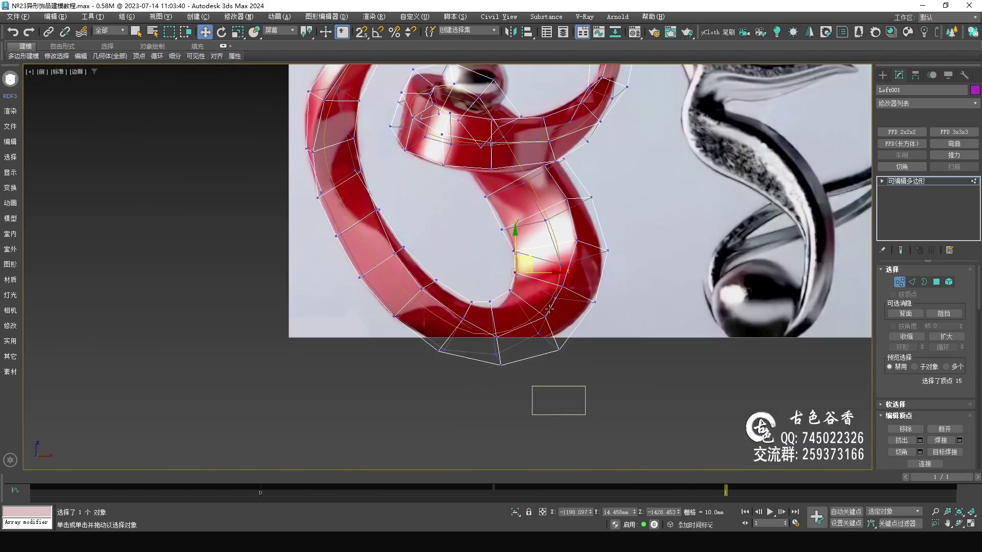
{"action": "key", "text": "alt+Tab"}
{"action": "key", "text": "alt+Tab"}
Step: Select the ring's bottom vertices and inspect them in Perspective with Move active
{"action": "left_click_drag", "start_coordinate": [536, 349], "coordinate": [633, 383]}
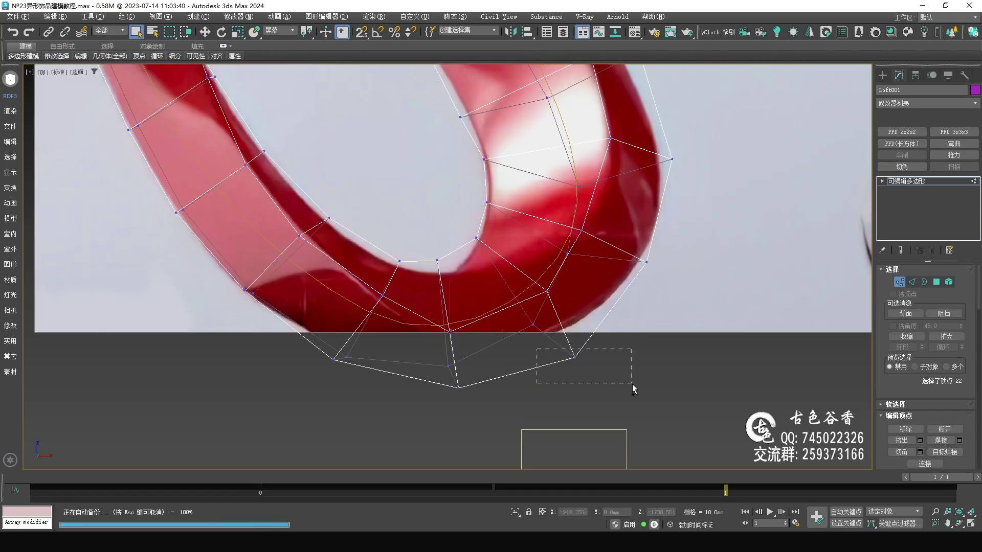
{"action": "key", "text": "1"}
{"action": "key", "text": "p"}
{"action": "mouse_move", "coordinate": [504, 308]}
{"action": "middle_mouse_down", "text": "alt"}
{"action": "mouse_move", "coordinate": [635, 401]}
{"action": "mouse_move", "coordinate": [583, 265]}
{"action": "middle_mouse_up", "text": "alt"}
{"action": "scroll", "coordinate": [634, 401], "scroll_direction": "up", "scroll_amount": 4}
{"action": "key", "text": "w"}
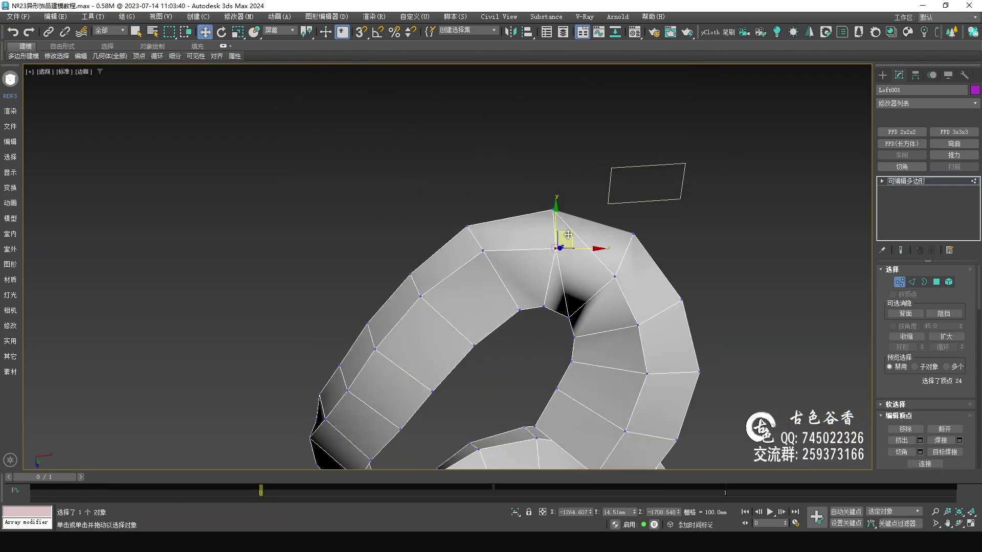
Step: Select more vertices along the ring, checking them from above and in the Front view
{"action": "middle_click_drag", "start_coordinate": [562, 220], "coordinate": [542, 219], "text": "alt"}
{"action": "scroll", "coordinate": [539, 219], "scroll_direction": "up", "scroll_amount": 3}
{"action": "mouse_move", "coordinate": [586, 192]}
{"action": "middle_mouse_down", "text": "alt"}
{"action": "mouse_move", "coordinate": [628, 169]}
{"action": "mouse_move", "coordinate": [614, 174]}
{"action": "middle_mouse_up", "text": "alt"}
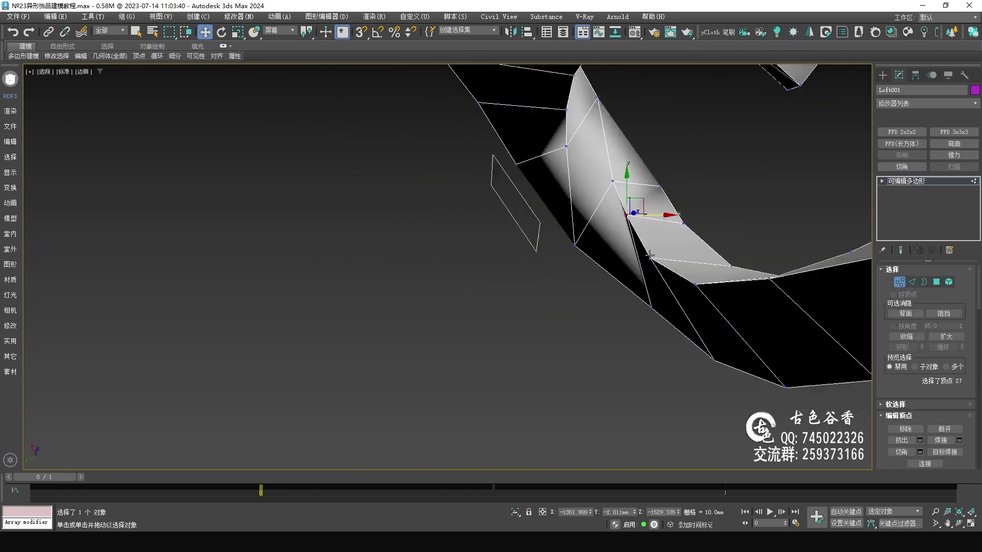
{"action": "key", "text": "f"}
{"action": "left_click_drag", "start_coordinate": [576, 318], "coordinate": [631, 344], "text": "ctrl"}
{"action": "mouse_move", "coordinate": [519, 239]}
{"action": "middle_mouse_down"}
{"action": "mouse_move", "coordinate": [690, 274]}
{"action": "mouse_move", "coordinate": [548, 341]}
{"action": "middle_mouse_up"}
{"action": "key", "text": "p"}
{"action": "middle_click_drag", "start_coordinate": [468, 335], "coordinate": [550, 293], "text": "alt"}
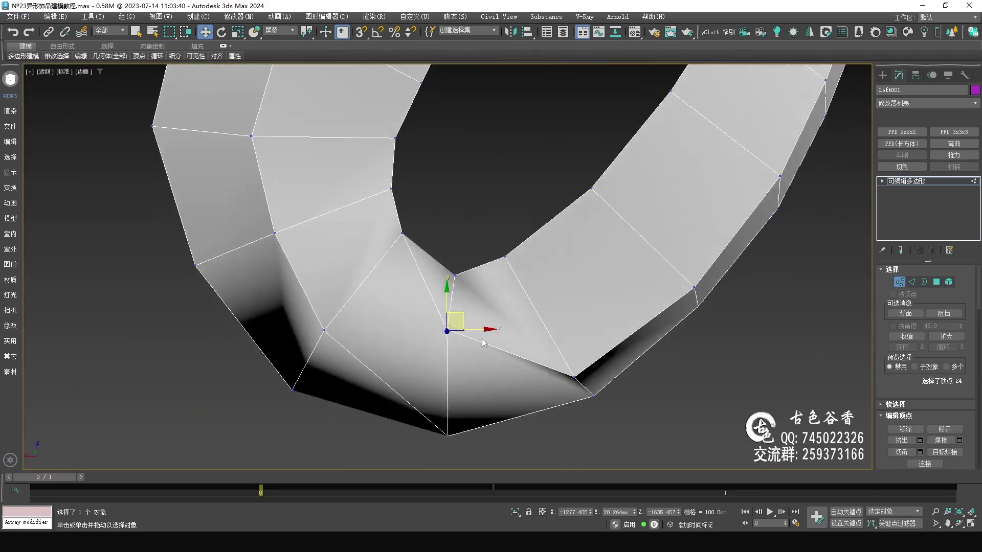
{"action": "key", "text": "f"}
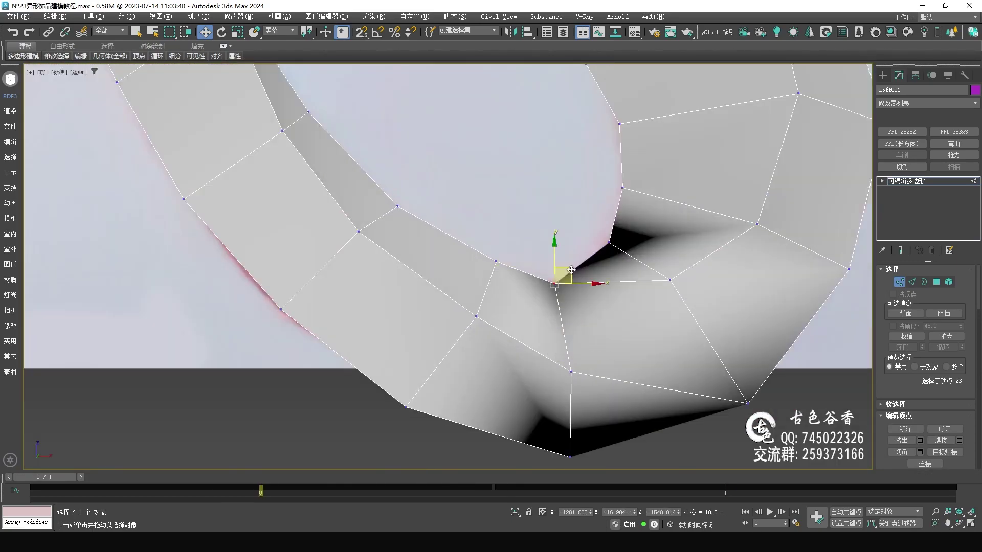
{"action": "scroll", "coordinate": [549, 293], "scroll_direction": "down", "scroll_amount": 5}
{"action": "scroll", "coordinate": [409, 259], "scroll_direction": "up", "scroll_amount": 5}
Step: Select vertices on the ring's top arc and the spiral's inner curve against the reference photo
{"action": "left_click_drag", "start_coordinate": [420, 164], "coordinate": [471, 296]}
{"action": "scroll", "coordinate": [443, 195], "scroll_direction": "up", "scroll_amount": 2}
{"action": "middle_click_drag", "start_coordinate": [445, 194], "coordinate": [533, 190]}
{"action": "left_click", "coordinate": [546, 184], "text": "ctrl"}
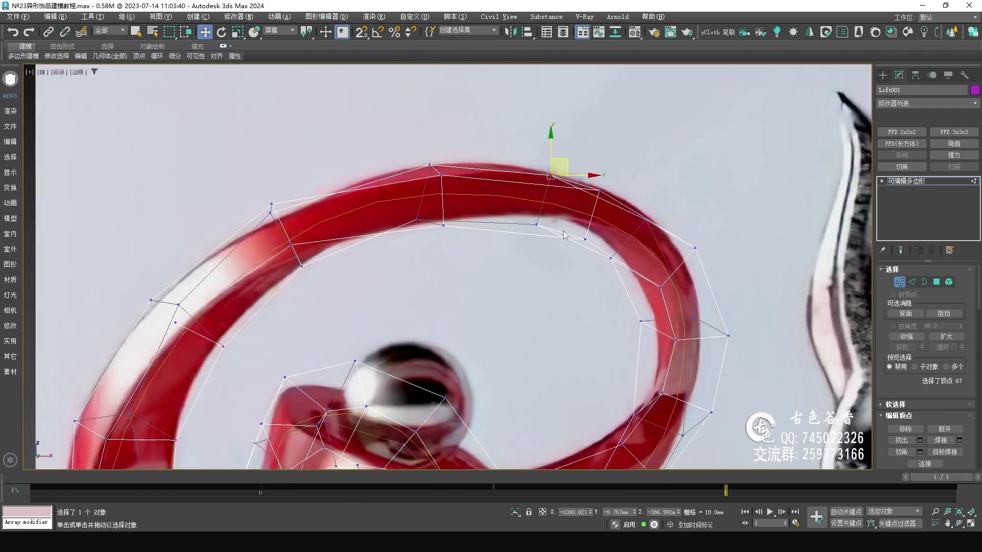
{"action": "scroll", "coordinate": [540, 166], "scroll_direction": "down", "scroll_amount": 2}
{"action": "left_click", "coordinate": [582, 180]}
{"action": "left_click_drag", "start_coordinate": [527, 221], "coordinate": [566, 237]}
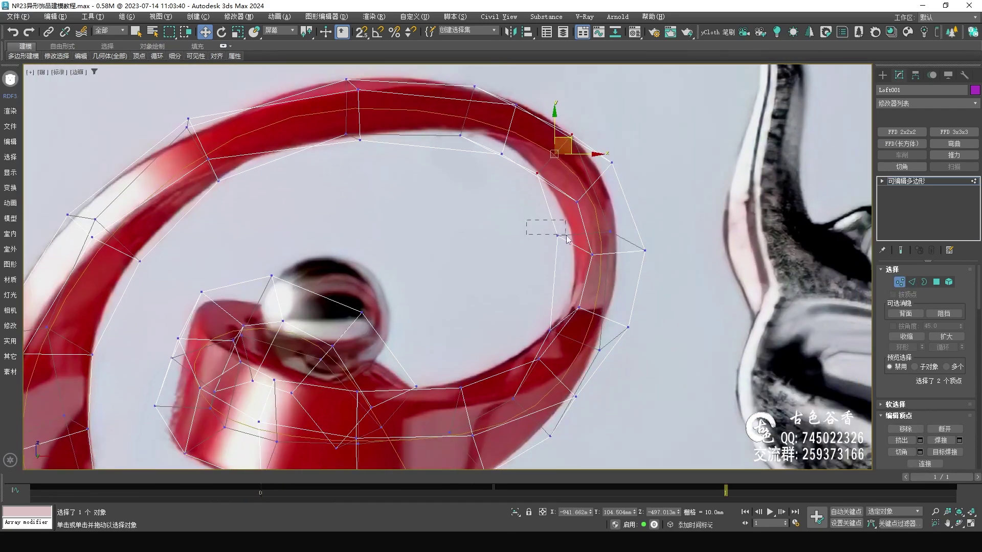
{"action": "scroll", "coordinate": [644, 255], "scroll_direction": "up", "scroll_amount": 3}
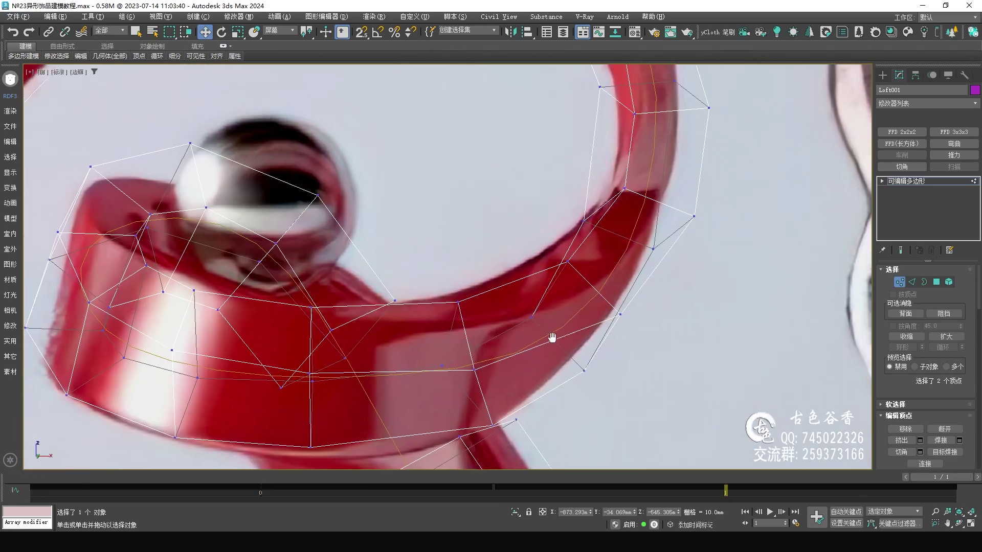
{"action": "middle_click_drag", "start_coordinate": [582, 280], "coordinate": [599, 298]}
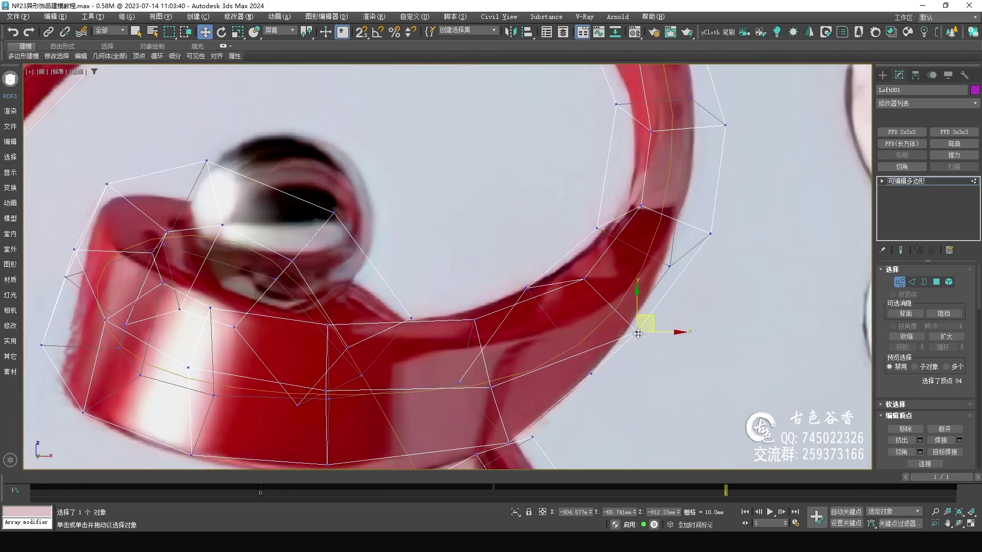
{"action": "scroll", "coordinate": [637, 333], "scroll_direction": "down", "scroll_amount": 2}
{"action": "scroll", "coordinate": [638, 334], "scroll_direction": "down", "scroll_amount": 3}
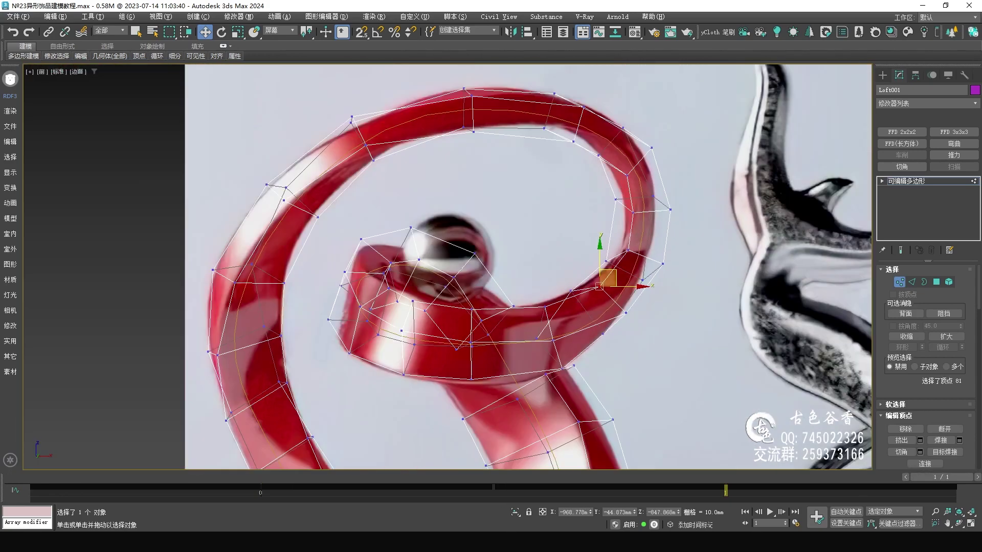
{"action": "key", "text": "alt+Tab"}
{"action": "key", "text": "alt+Tab"}
{"action": "scroll", "coordinate": [598, 285], "scroll_direction": "up", "scroll_amount": 3}
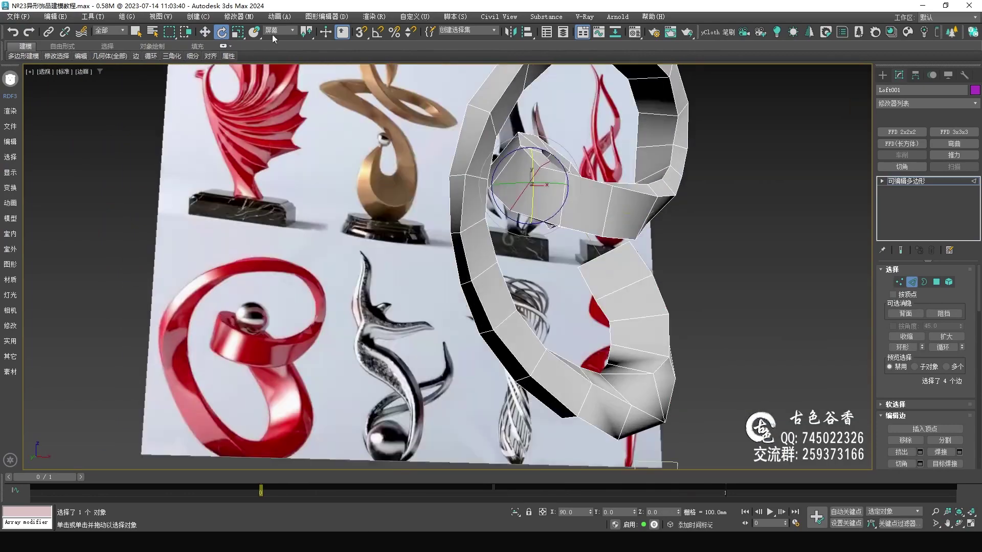
Step: Bridge the selected open edges at the band's inner curl
{"action": "left_click", "coordinate": [278, 30]}
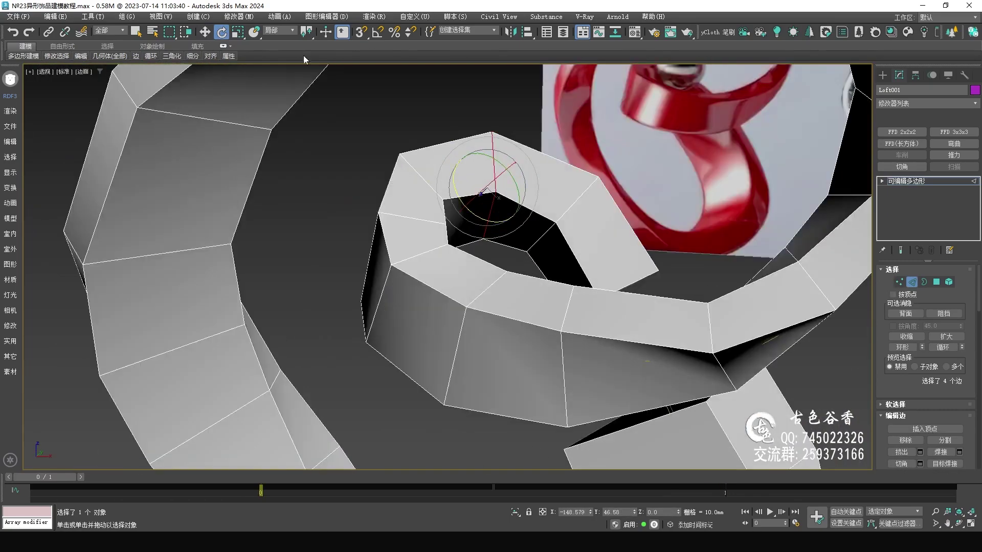
{"action": "middle_click_drag", "start_coordinate": [303, 60], "coordinate": [508, 183], "text": "alt"}
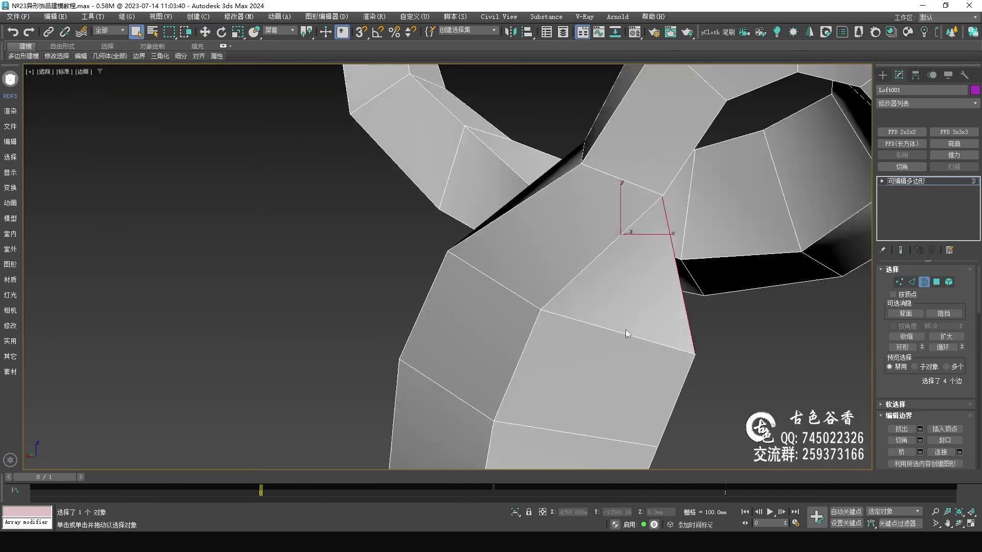
{"action": "mouse_move", "coordinate": [627, 333]}
{"action": "middle_mouse_down", "text": "alt"}
{"action": "mouse_move", "coordinate": [633, 248]}
{"action": "mouse_move", "coordinate": [631, 333]}
{"action": "mouse_move", "coordinate": [584, 269]}
{"action": "middle_mouse_up", "text": "alt"}
{"action": "key", "text": "2"}
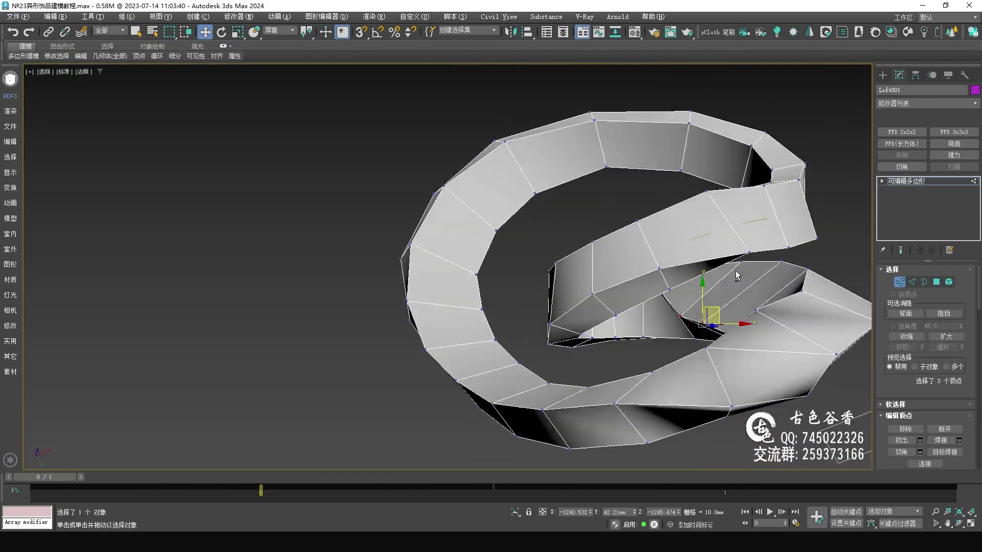
{"action": "middle_click_drag", "start_coordinate": [737, 276], "coordinate": [760, 299], "text": "alt"}
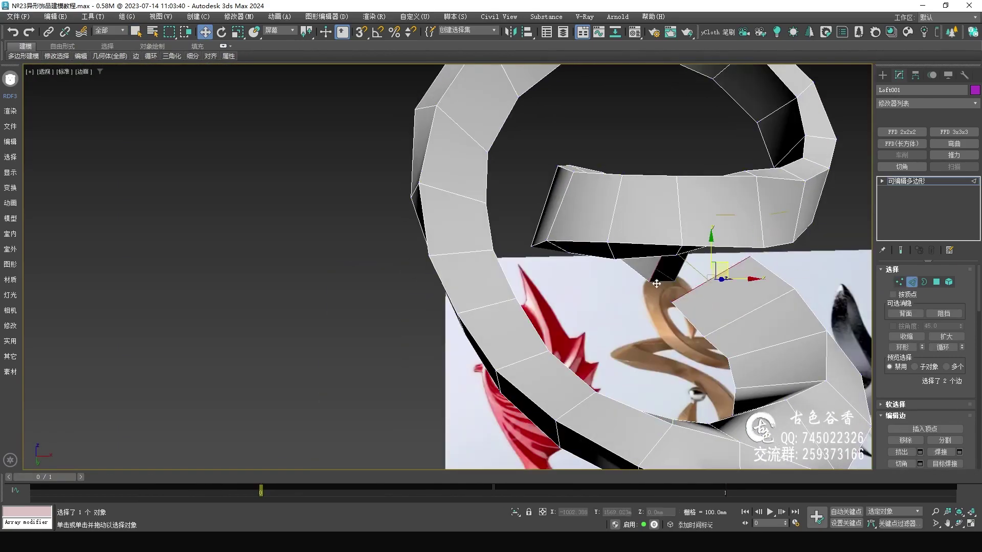
{"action": "middle_click_drag", "start_coordinate": [656, 283], "coordinate": [753, 280], "text": "alt"}
{"action": "left_click", "coordinate": [468, 317]}
Step: Select the edge loop running around the loft band
{"action": "middle_click_drag", "start_coordinate": [467, 317], "coordinate": [682, 289], "text": "alt"}
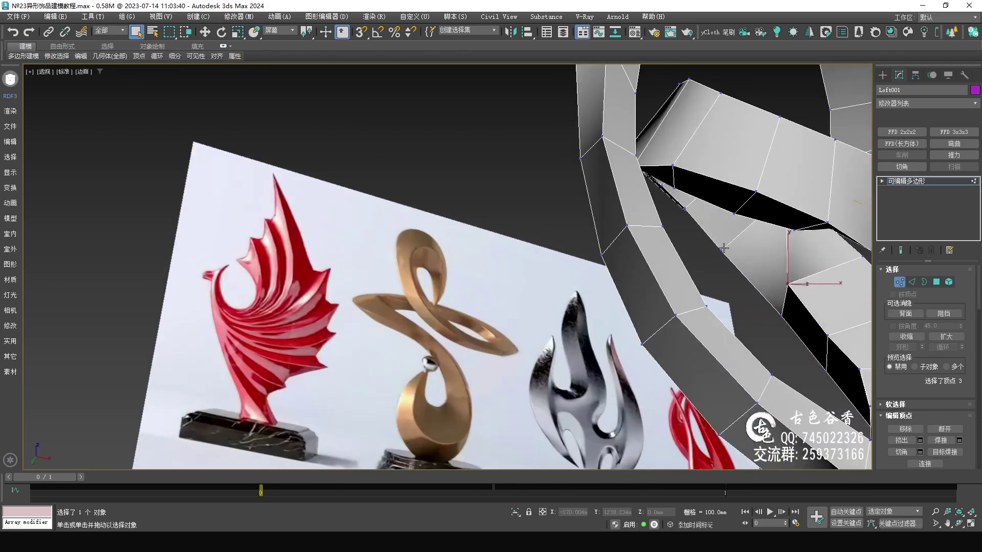
{"action": "middle_click_drag", "start_coordinate": [835, 284], "coordinate": [757, 213], "text": "alt"}
{"action": "key", "text": "1"}
{"action": "scroll", "coordinate": [770, 263], "scroll_direction": "up", "scroll_amount": 5}
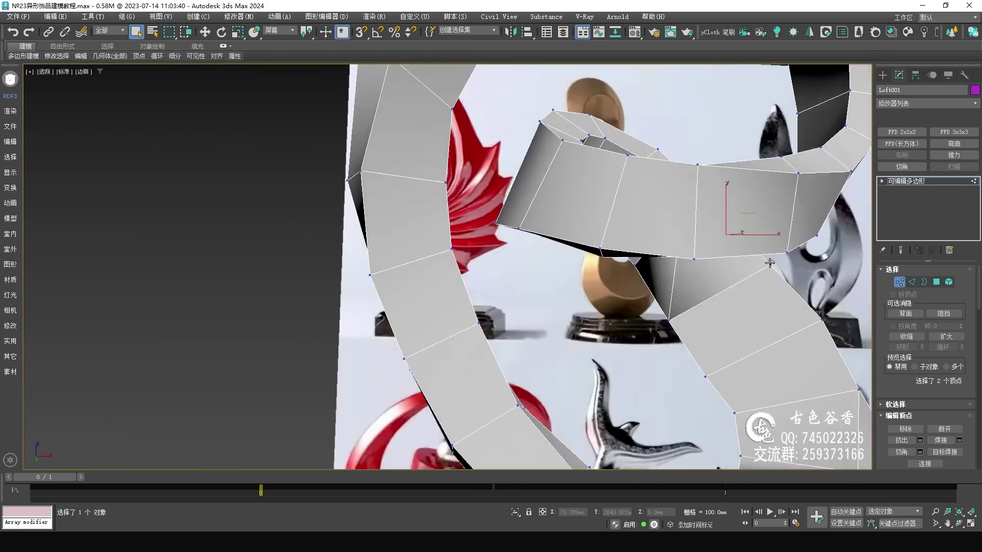
{"action": "middle_click_drag", "start_coordinate": [770, 263], "coordinate": [679, 300], "text": "alt"}
{"action": "key", "text": "2"}
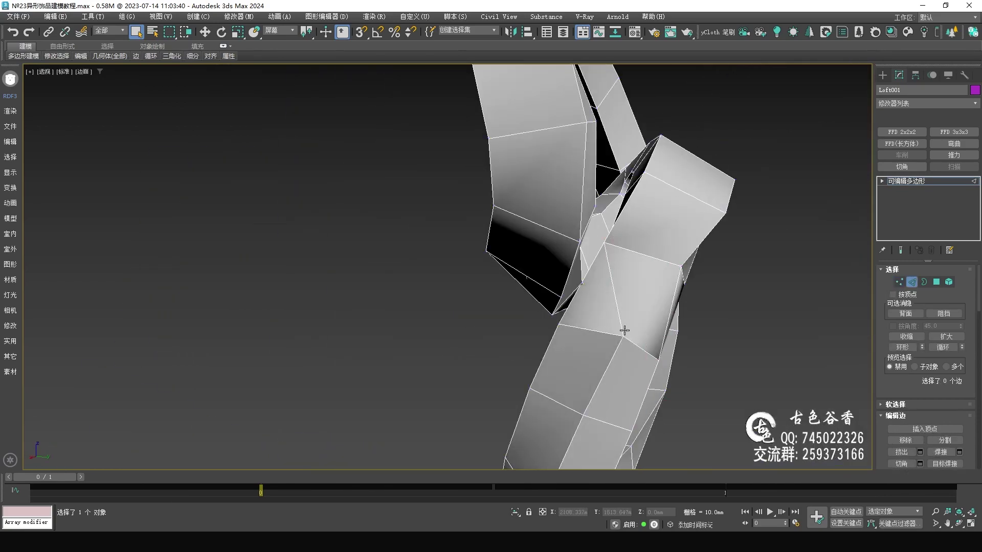
{"action": "double_click", "coordinate": [625, 330]}
Step: Switch to vertex level with the Move tool and select all the band's vertices
{"action": "scroll", "coordinate": [624, 346], "scroll_direction": "down", "scroll_amount": 5}
{"action": "mouse_move", "coordinate": [625, 346]}
{"action": "middle_mouse_down", "text": "alt"}
{"action": "mouse_move", "coordinate": [511, 323]}
{"action": "mouse_move", "coordinate": [487, 333]}
{"action": "middle_mouse_up", "text": "alt"}
{"action": "scroll", "coordinate": [402, 341], "scroll_direction": "up", "scroll_amount": 5}
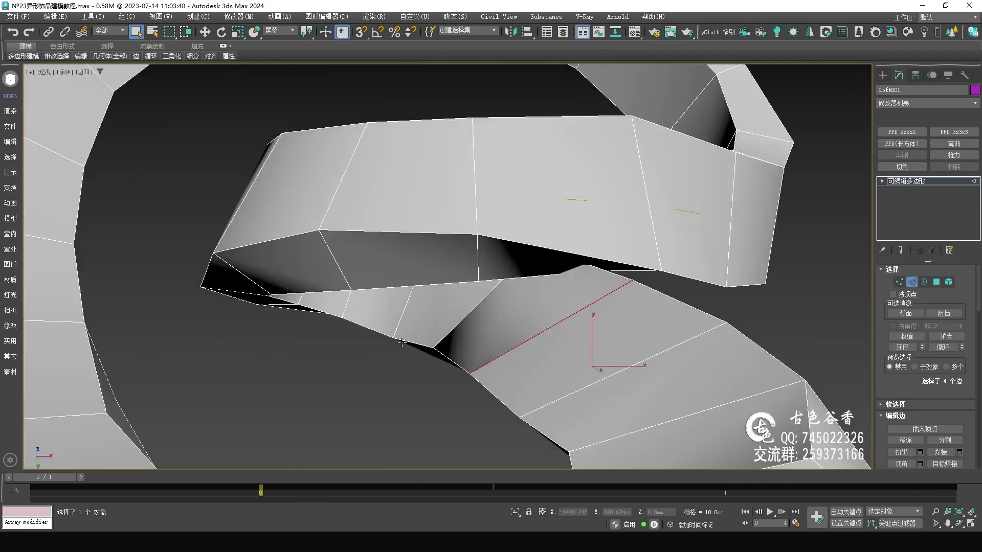
{"action": "key", "text": "1"}
{"action": "key", "text": "w"}
{"action": "mouse_move", "coordinate": [402, 341]}
{"action": "middle_mouse_down", "text": "alt"}
{"action": "mouse_move", "coordinate": [429, 307]}
{"action": "mouse_move", "coordinate": [351, 317]}
{"action": "middle_mouse_up", "text": "alt"}
{"action": "scroll", "coordinate": [485, 339], "scroll_direction": "up", "scroll_amount": 5}
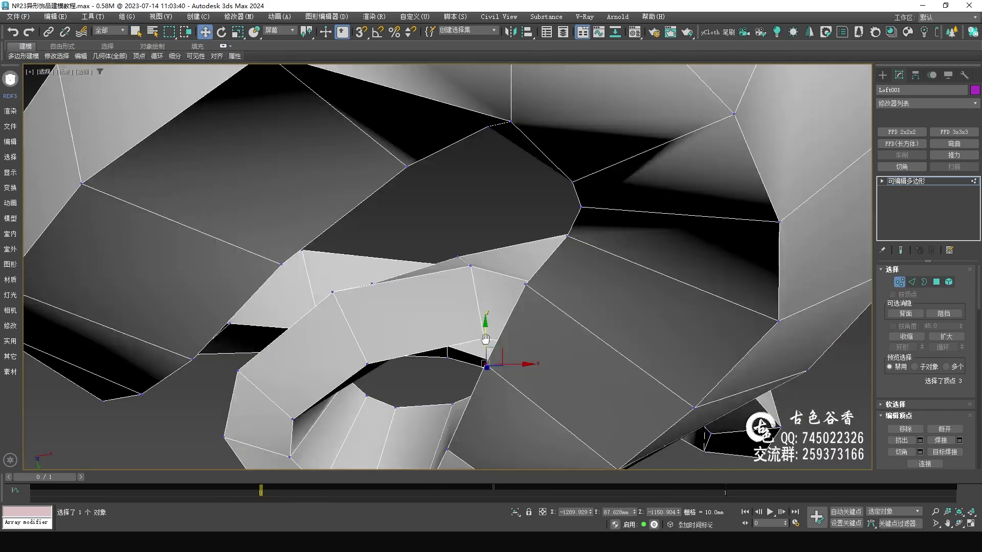
{"action": "scroll", "coordinate": [485, 339], "scroll_direction": "down", "scroll_amount": 10}
{"action": "key", "text": "ctrl+a"}
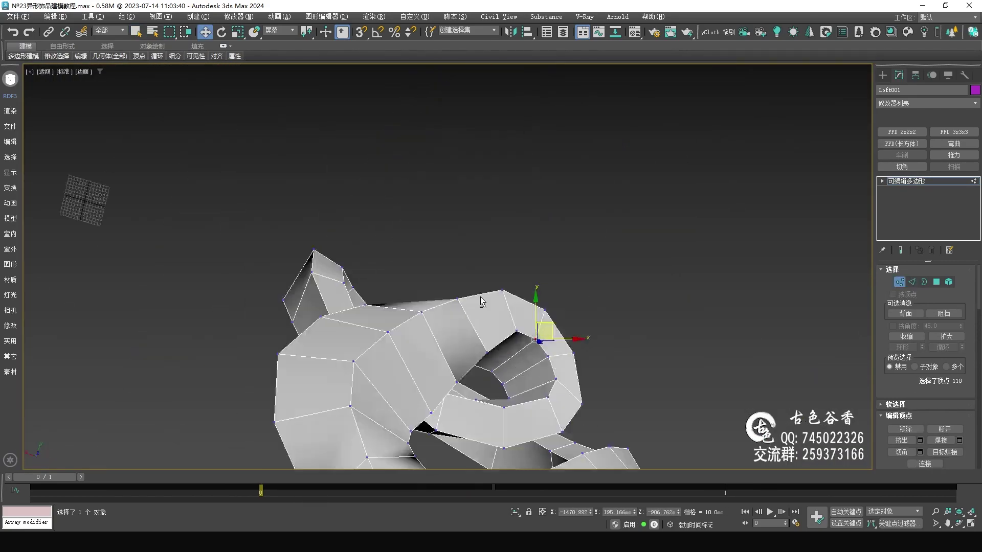
{"action": "key", "text": "2"}
{"action": "mouse_move", "coordinate": [481, 301]}
{"action": "middle_mouse_down", "text": "alt"}
{"action": "mouse_move", "coordinate": [563, 287]}
{"action": "mouse_move", "coordinate": [639, 333]}
{"action": "middle_mouse_up", "text": "alt"}
Step: Zoom and orbit in on the selected vertices along the band
{"action": "scroll", "coordinate": [673, 346], "scroll_direction": "up", "scroll_amount": 5}
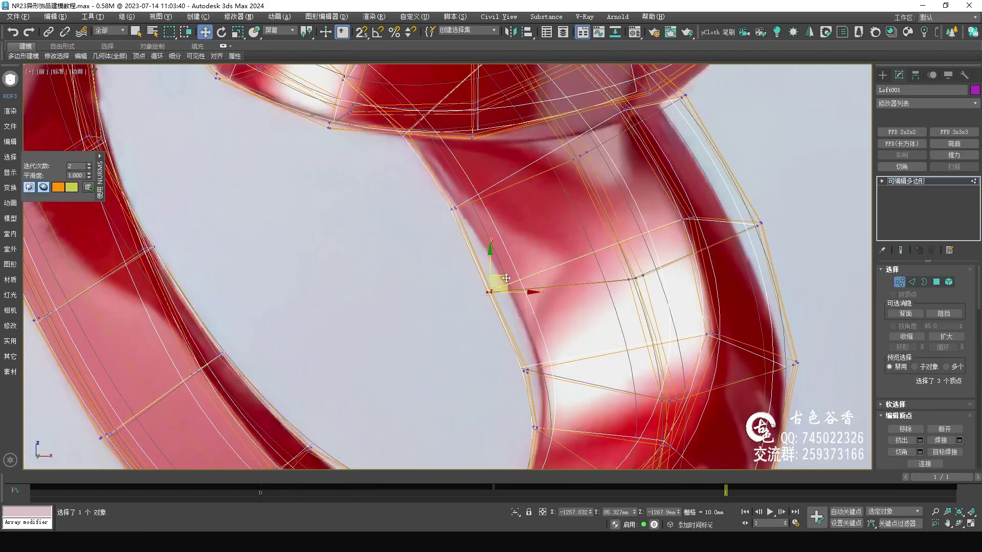
{"action": "scroll", "coordinate": [509, 285], "scroll_direction": "up", "scroll_amount": 3}
{"action": "scroll", "coordinate": [537, 276], "scroll_direction": "up", "scroll_amount": 3}
{"action": "scroll", "coordinate": [449, 323], "scroll_direction": "up", "scroll_amount": 3}
{"action": "scroll", "coordinate": [305, 413], "scroll_direction": "down", "scroll_amount": 5}
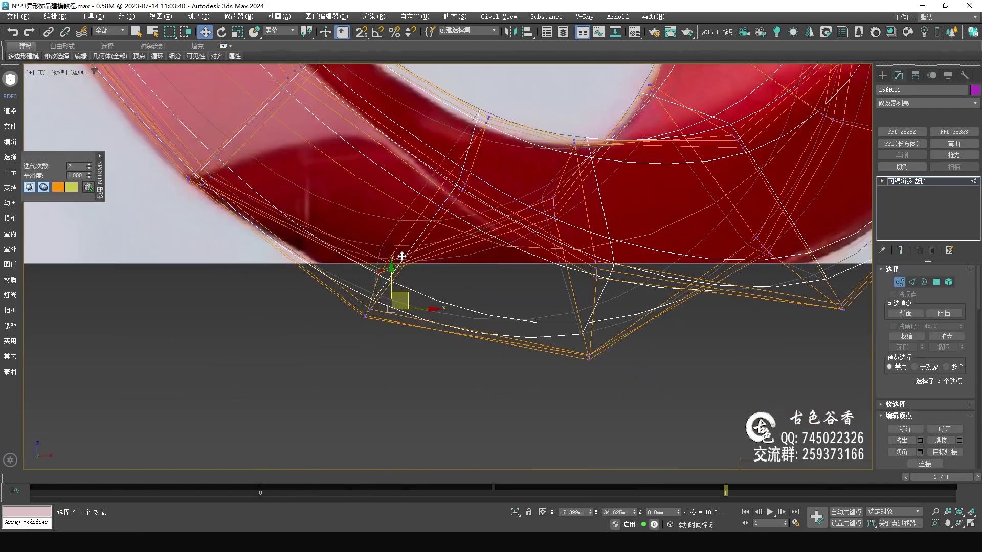
{"action": "scroll", "coordinate": [665, 245], "scroll_direction": "up", "scroll_amount": 5}
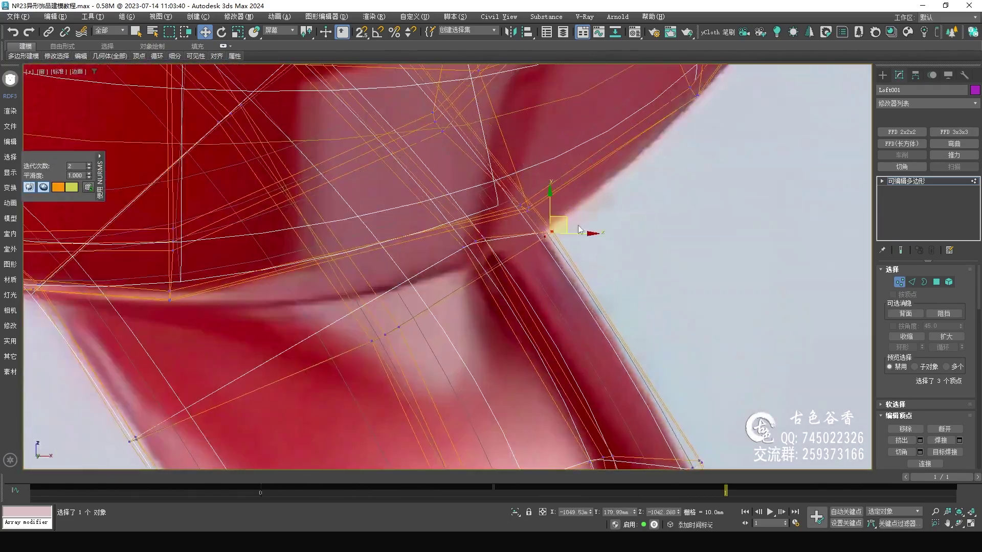
{"action": "scroll", "coordinate": [427, 167], "scroll_direction": "down", "scroll_amount": 3}
{"action": "scroll", "coordinate": [404, 271], "scroll_direction": "up", "scroll_amount": 3}
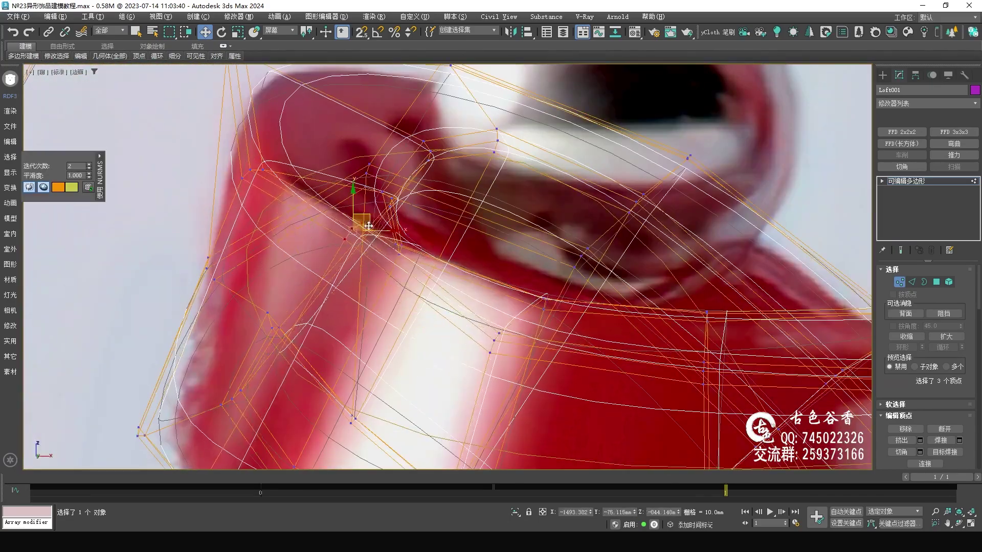
{"action": "middle_click_drag", "start_coordinate": [368, 226], "coordinate": [543, 287], "text": "alt"}
{"action": "scroll", "coordinate": [544, 287], "scroll_direction": "down", "scroll_amount": 3}
{"action": "scroll", "coordinate": [487, 311], "scroll_direction": "up", "scroll_amount": 5}
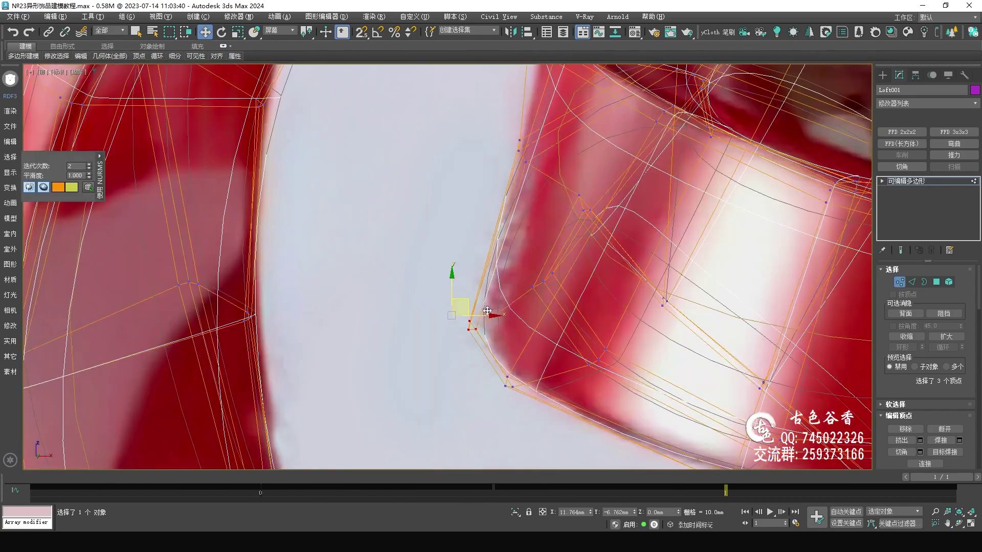
{"action": "scroll", "coordinate": [487, 311], "scroll_direction": "down", "scroll_amount": 3}
{"action": "scroll", "coordinate": [487, 311], "scroll_direction": "down", "scroll_amount": 3}
Step: In the Perspective view, turn off the smoothing preview and rotate the selected vertices
{"action": "key", "text": "p"}
{"action": "scroll", "coordinate": [492, 227], "scroll_direction": "up", "scroll_amount": 3}
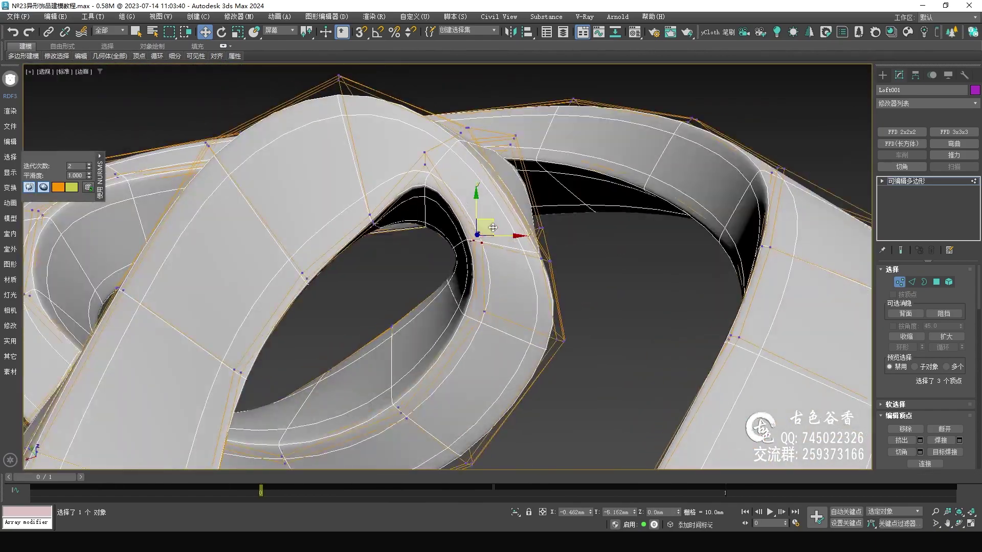
{"action": "key", "text": "ctrl+BackSpace"}
{"action": "mouse_move", "coordinate": [492, 228]}
{"action": "middle_mouse_down", "text": "alt"}
{"action": "mouse_move", "coordinate": [460, 255]}
{"action": "mouse_move", "coordinate": [507, 266]}
{"action": "mouse_move", "coordinate": [512, 230]}
{"action": "mouse_move", "coordinate": [502, 205]}
{"action": "middle_mouse_up", "text": "alt"}
{"action": "scroll", "coordinate": [506, 266], "scroll_direction": "up", "scroll_amount": 4}
{"action": "key", "text": "e"}
{"action": "scroll", "coordinate": [457, 254], "scroll_direction": "down", "scroll_amount": 4}
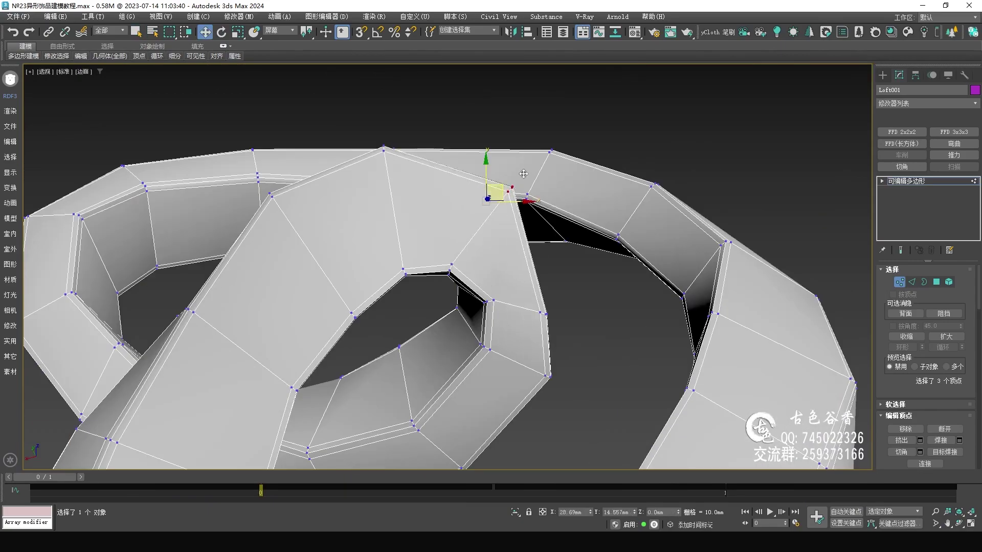
{"action": "key", "text": "q"}
Step: Add more vertices along the tube to the selection
{"action": "left_click_drag", "start_coordinate": [512, 300], "coordinate": [552, 315]}
{"action": "scroll", "coordinate": [552, 316], "scroll_direction": "down", "scroll_amount": 5}
{"action": "middle_click_drag", "start_coordinate": [552, 315], "coordinate": [631, 302], "text": "alt"}
{"action": "scroll", "coordinate": [631, 302], "scroll_direction": "up", "scroll_amount": 5}
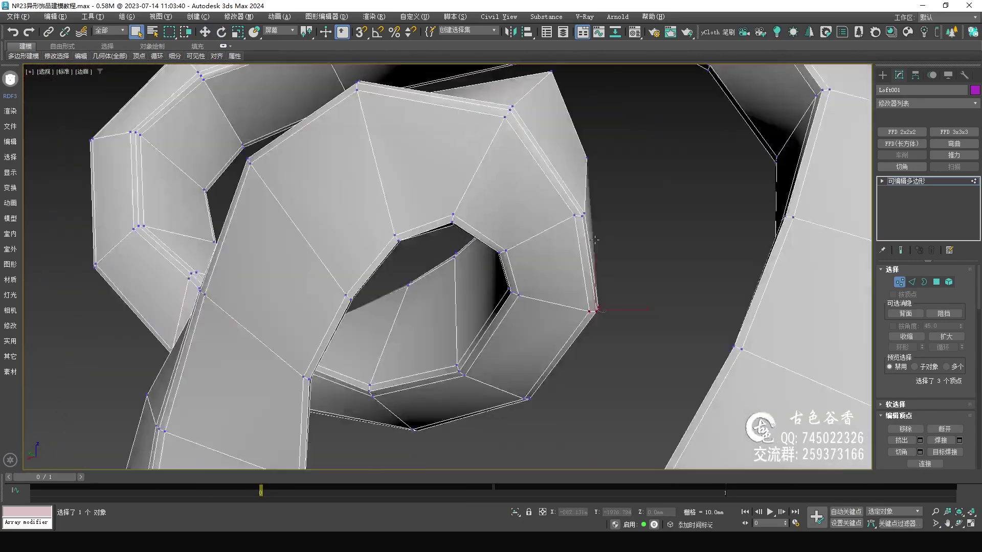
{"action": "left_click", "coordinate": [676, 217], "text": "ctrl"}
{"action": "scroll", "coordinate": [713, 164], "scroll_direction": "down", "scroll_amount": 5}
{"action": "scroll", "coordinate": [716, 290], "scroll_direction": "up", "scroll_amount": 5}
Step: Check the ring at edge level, then return to vertex editing
{"action": "key", "text": "q"}
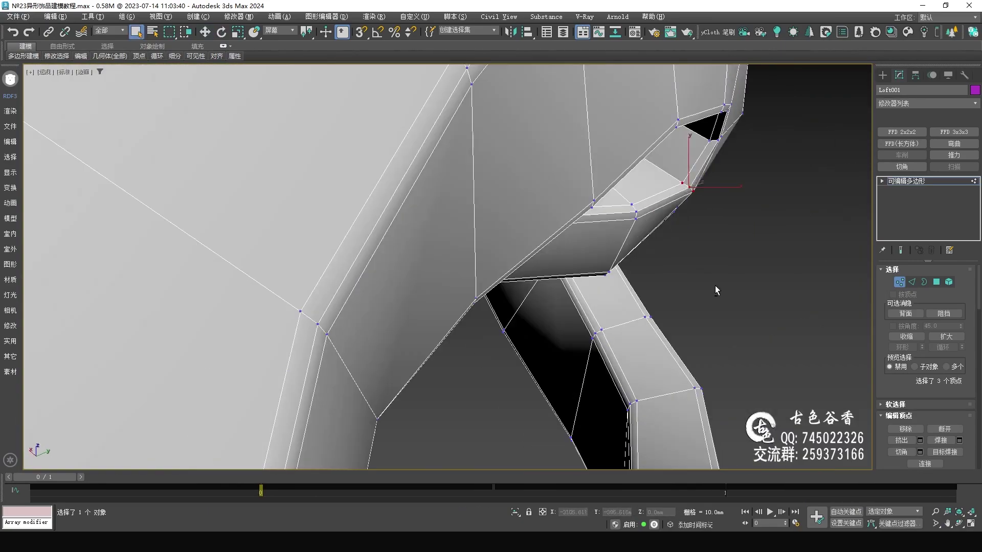
{"action": "key", "text": "2"}
{"action": "scroll", "coordinate": [570, 207], "scroll_direction": "down", "scroll_amount": 5}
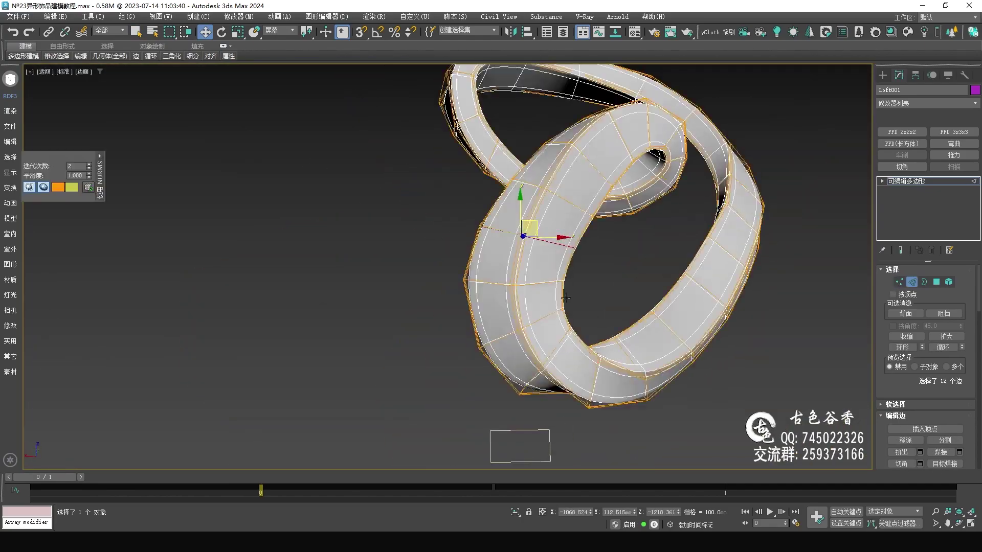
{"action": "middle_click_drag", "start_coordinate": [565, 298], "coordinate": [458, 221], "text": "alt"}
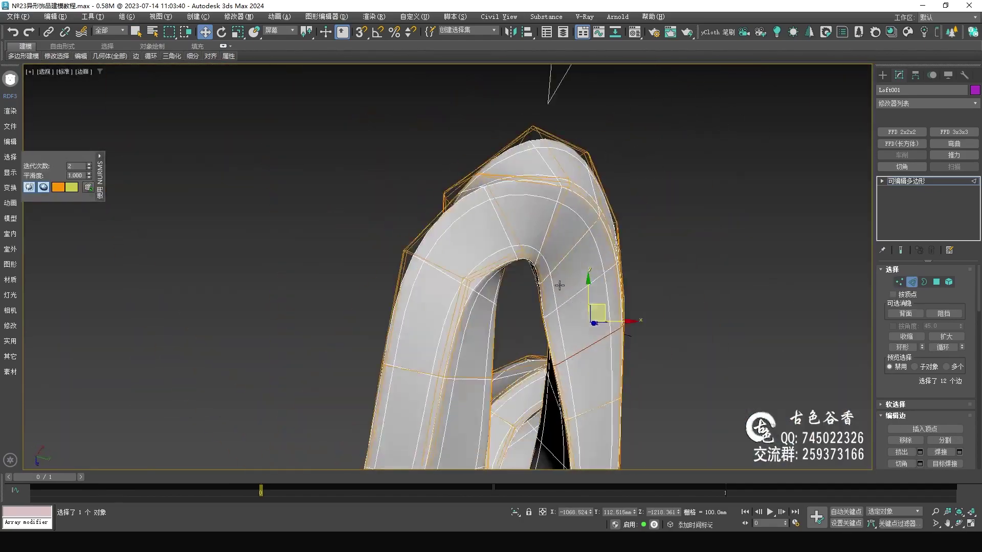
{"action": "key", "text": "1"}
{"action": "scroll", "coordinate": [559, 285], "scroll_direction": "up", "scroll_amount": 5}
Step: Turn the NURMS smoothing preview back on and inspect the tube's inner fold
{"action": "key", "text": "w"}
{"action": "mouse_move", "coordinate": [613, 414]}
{"action": "middle_mouse_down", "text": "alt"}
{"action": "mouse_move", "coordinate": [639, 404]}
{"action": "mouse_move", "coordinate": [527, 252]}
{"action": "mouse_move", "coordinate": [559, 220]}
{"action": "mouse_move", "coordinate": [532, 188]}
{"action": "mouse_move", "coordinate": [591, 198]}
{"action": "mouse_move", "coordinate": [633, 278]}
{"action": "mouse_move", "coordinate": [549, 320]}
{"action": "mouse_move", "coordinate": [460, 286]}
{"action": "mouse_move", "coordinate": [527, 321]}
{"action": "middle_mouse_up", "text": "alt"}
{"action": "key", "text": "ctrl+q"}
{"action": "scroll", "coordinate": [589, 281], "scroll_direction": "up", "scroll_amount": 2}
{"action": "scroll", "coordinate": [406, 297], "scroll_direction": "up", "scroll_amount": 5}
{"action": "key", "text": "q"}
{"action": "mouse_move", "coordinate": [405, 296]}
{"action": "middle_mouse_down", "text": "alt"}
{"action": "mouse_move", "coordinate": [734, 292]}
{"action": "mouse_move", "coordinate": [695, 286]}
{"action": "mouse_move", "coordinate": [702, 320]}
{"action": "mouse_move", "coordinate": [648, 253]}
{"action": "middle_mouse_up", "text": "alt"}
{"action": "scroll", "coordinate": [734, 291], "scroll_direction": "down", "scroll_amount": 5}
Step: Move the remaining selected vertices to finish shaping the ribbon
{"action": "key", "text": "w"}
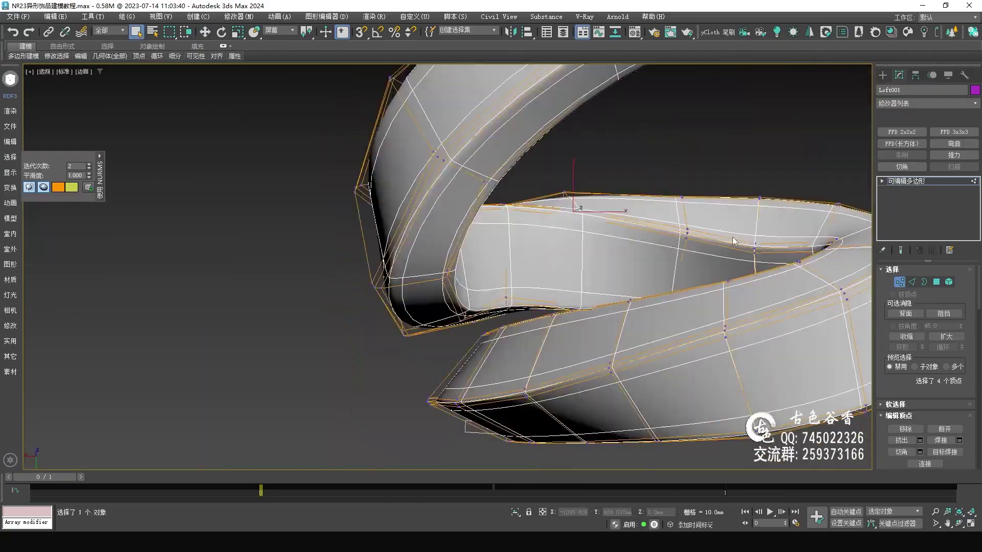
{"action": "key", "text": "w"}
{"action": "mouse_move", "coordinate": [734, 241]}
{"action": "middle_mouse_down", "text": "alt"}
{"action": "mouse_move", "coordinate": [495, 213]}
{"action": "mouse_move", "coordinate": [559, 208]}
{"action": "mouse_move", "coordinate": [484, 233]}
{"action": "middle_mouse_up", "text": "alt"}
{"action": "scroll", "coordinate": [559, 208], "scroll_direction": "up", "scroll_amount": 5}
{"action": "scroll", "coordinate": [559, 208], "scroll_direction": "down", "scroll_amount": 3}
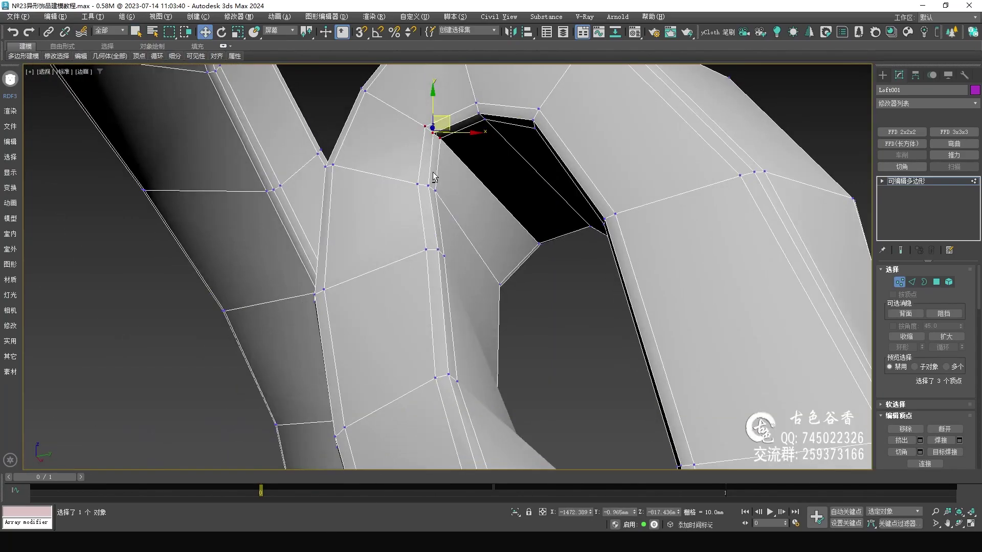
{"action": "scroll", "coordinate": [484, 233], "scroll_direction": "up", "scroll_amount": 3}
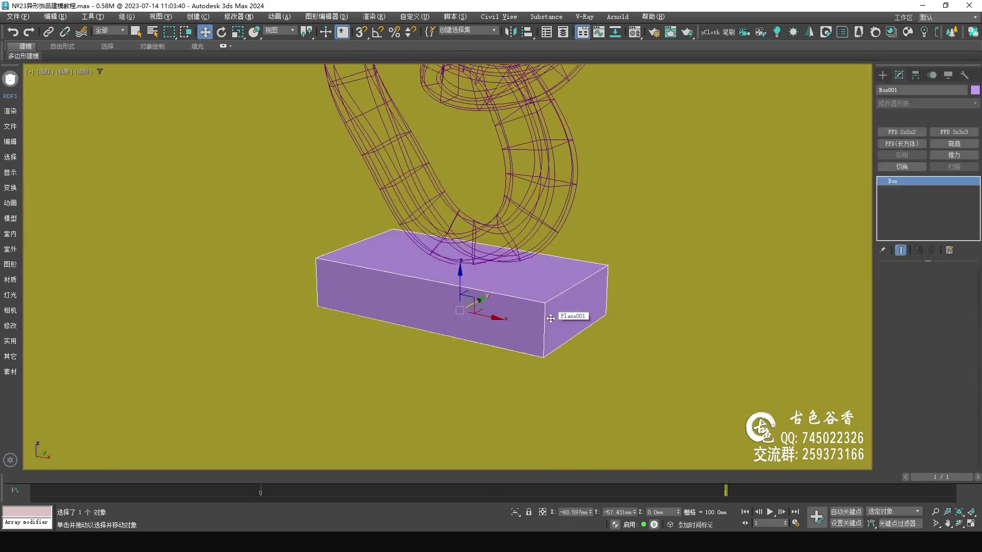
Step: Chamfer the box base edges by 5.0mm and assign the white material to all pieces
{"action": "type", "text": "5"}
{"action": "key", "text": "Return"}
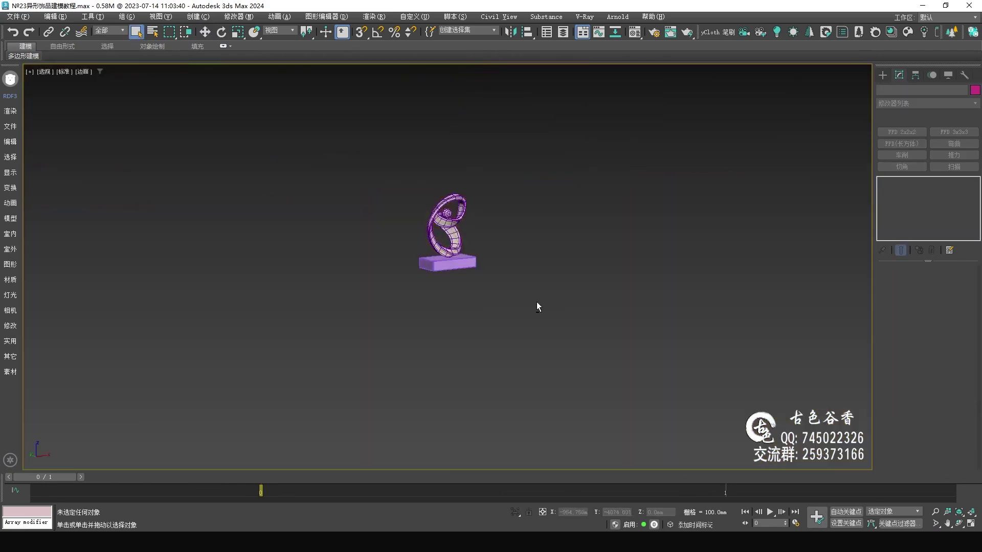
{"action": "left_click", "coordinate": [722, 174]}
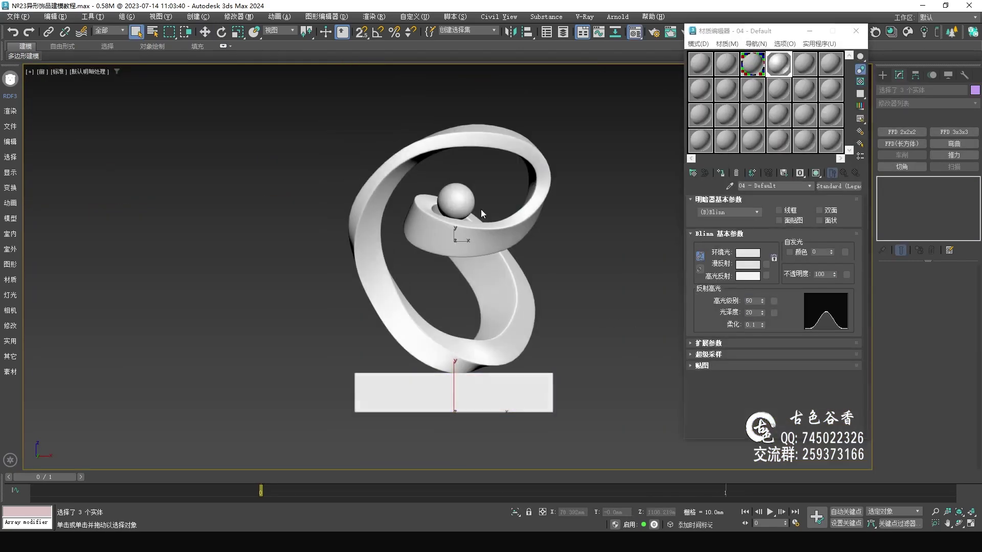
{"action": "left_click", "coordinate": [312, 189]}
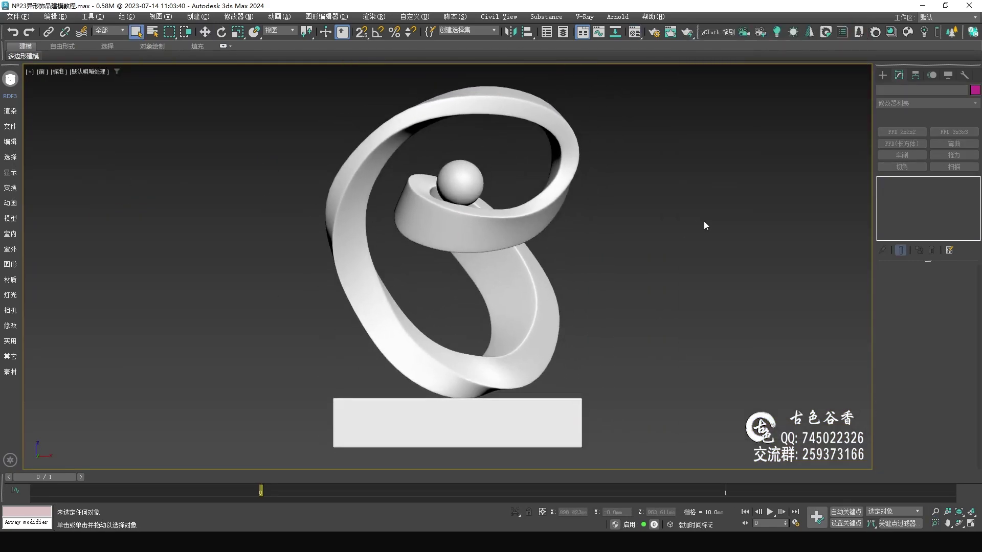